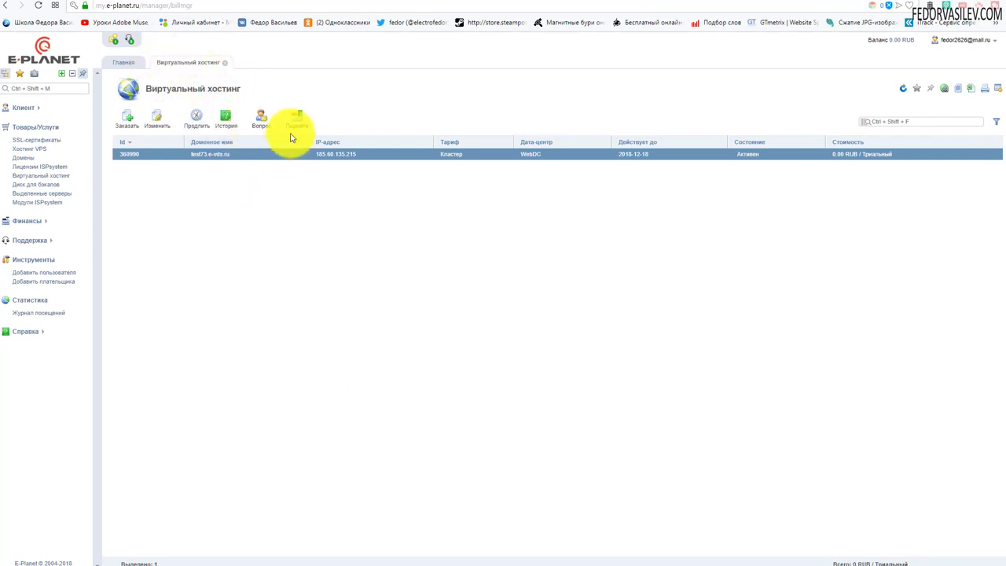
# Open the ISPmanager panel for the test73.e-vds.ru hosting account from Виртуальный хостинг
pyautogui.click(295, 122)
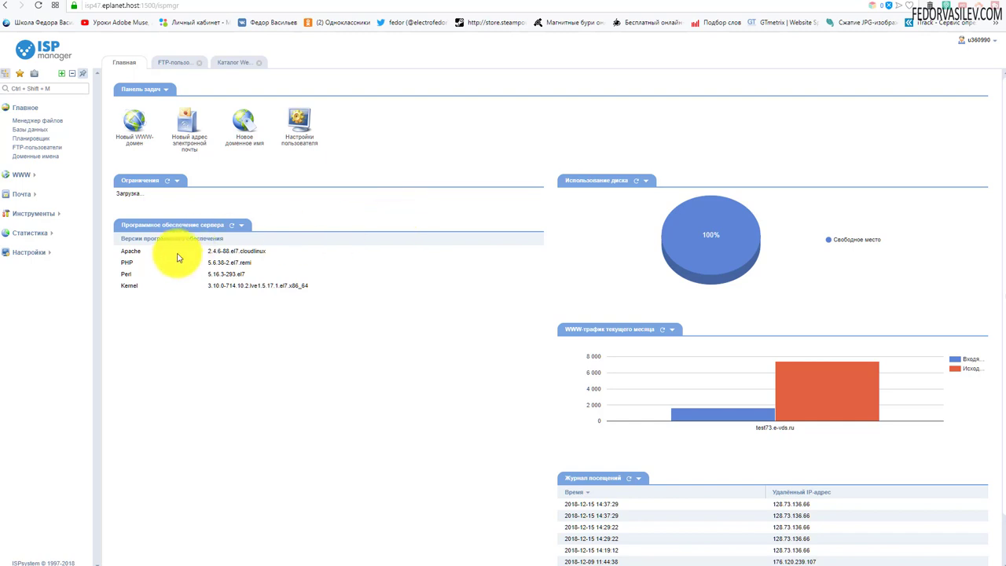
# Open Каталог Web-скриптов under the WWW section of the sidebar
pyautogui.click(27, 176)
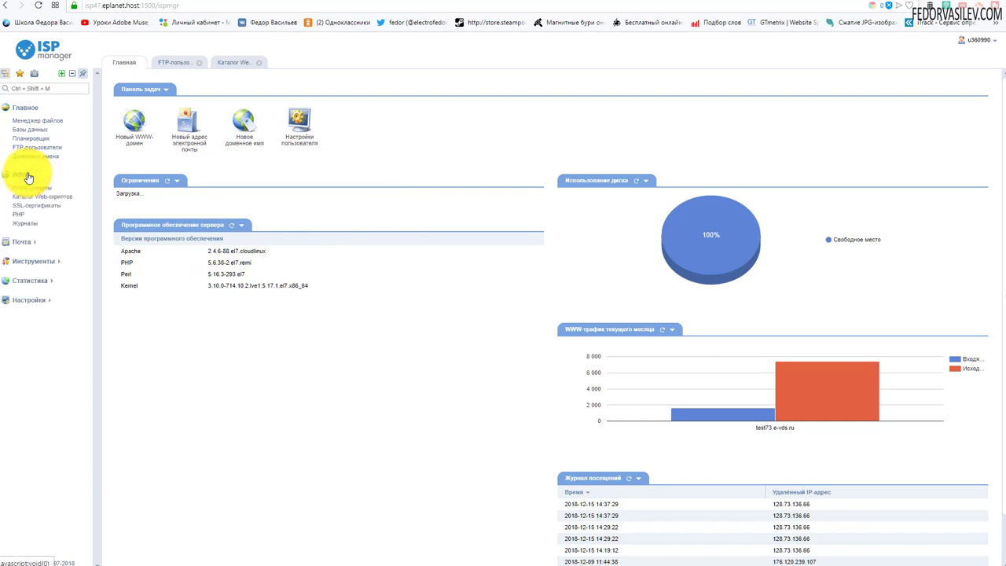
pyautogui.click(45, 196)
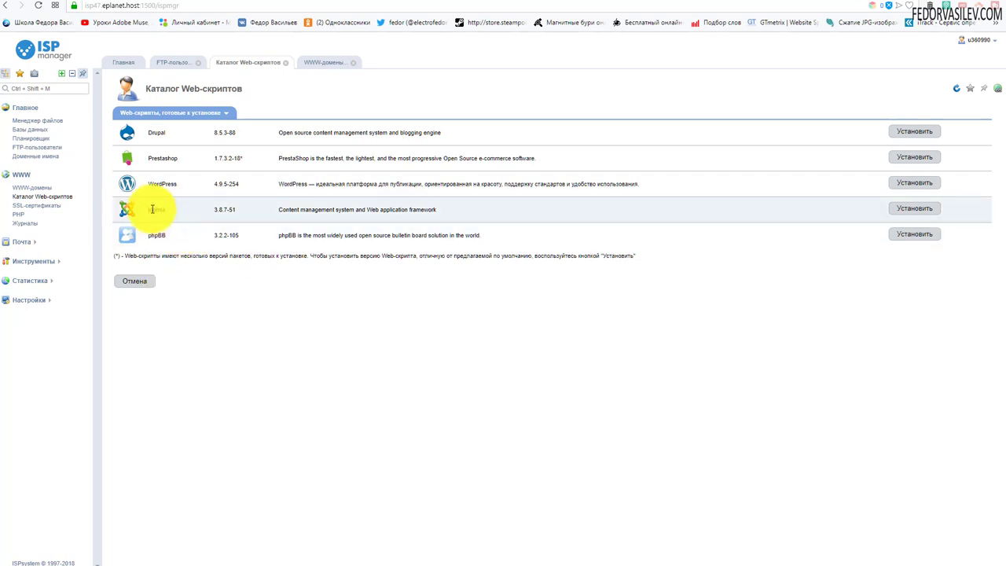
pyautogui.doubleClick(224, 209)
pyautogui.click(293, 316)
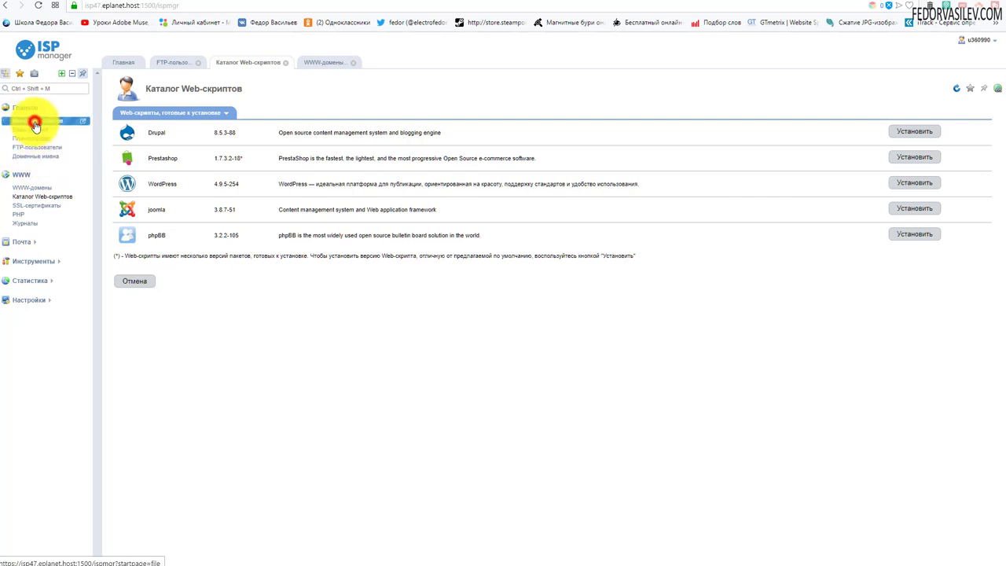
# Browse the File manager into /www/test73.e-vds.ru/, which holds cgi-bin and index.html
pyautogui.click(34, 122)
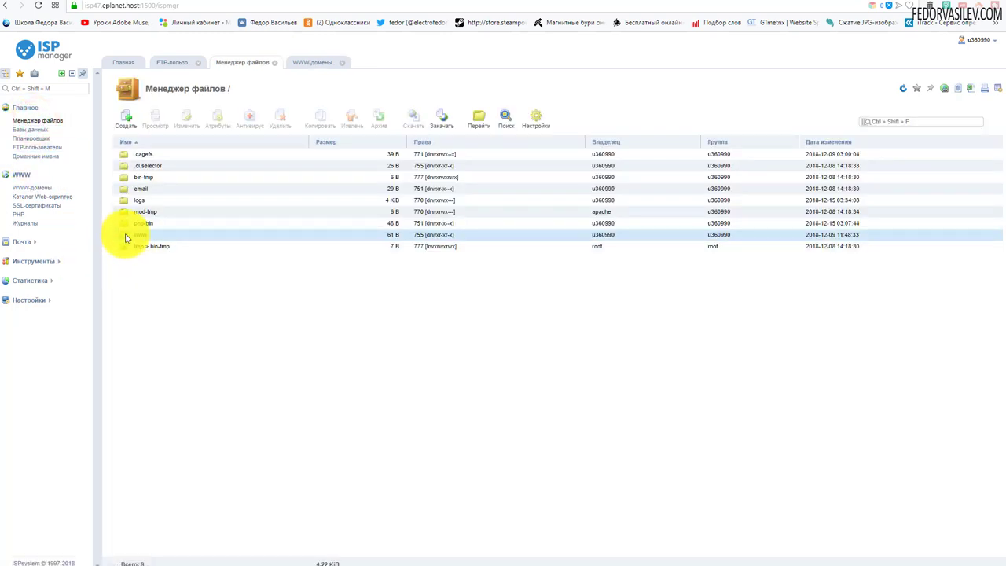
pyautogui.doubleClick(124, 234)
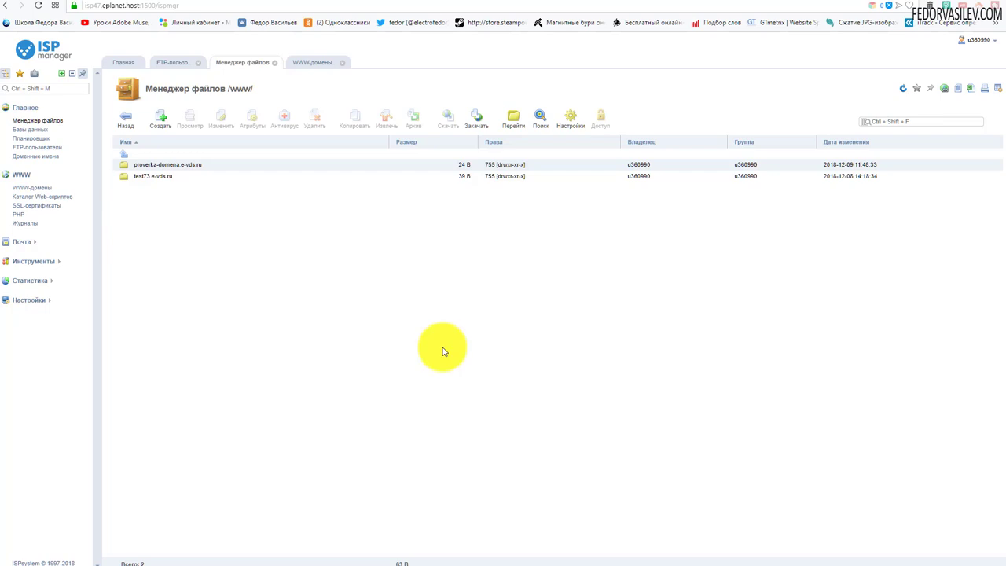
pyautogui.click(139, 177)
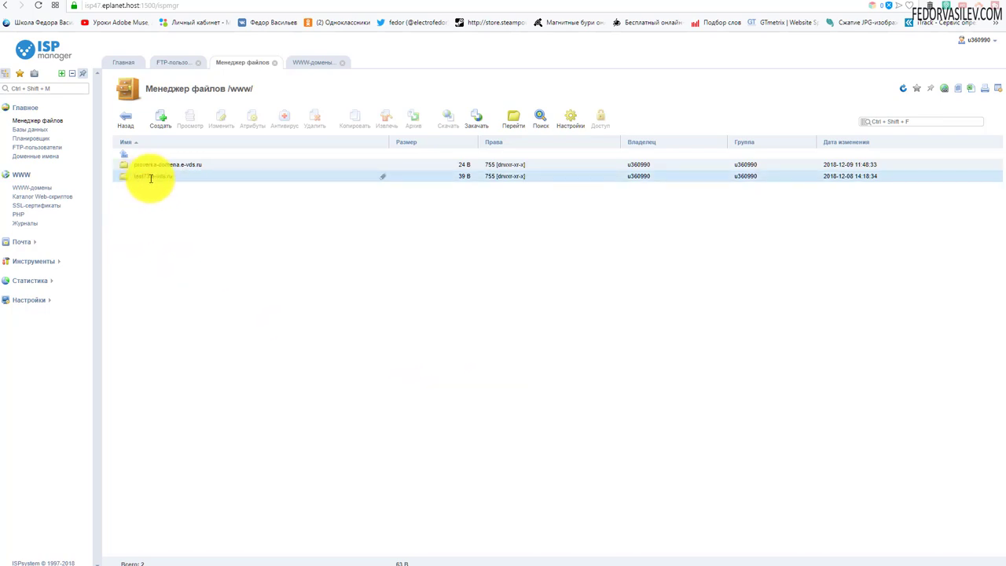
pyautogui.click(138, 187)
pyautogui.click(123, 180)
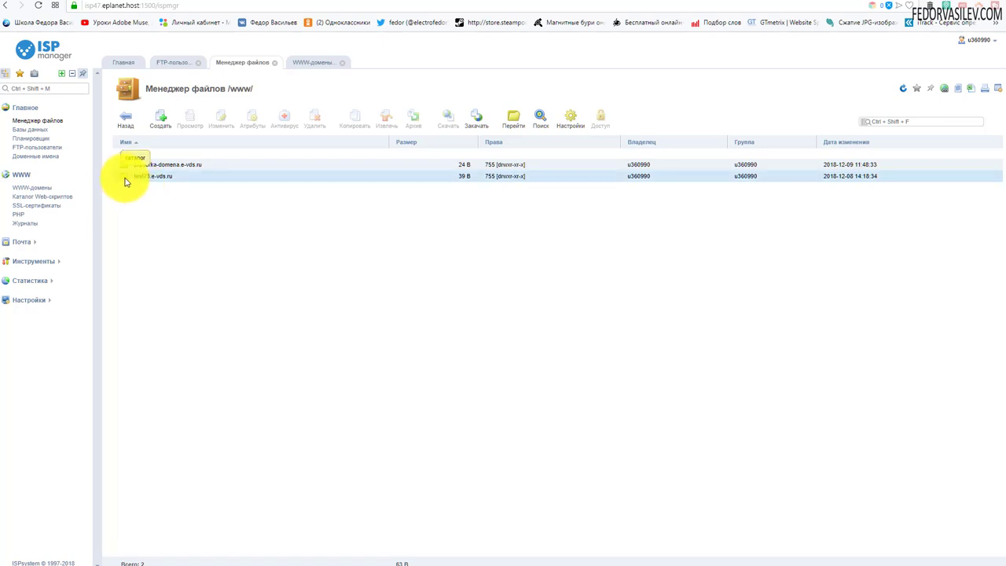
pyautogui.doubleClick(125, 180)
pyautogui.click(131, 166)
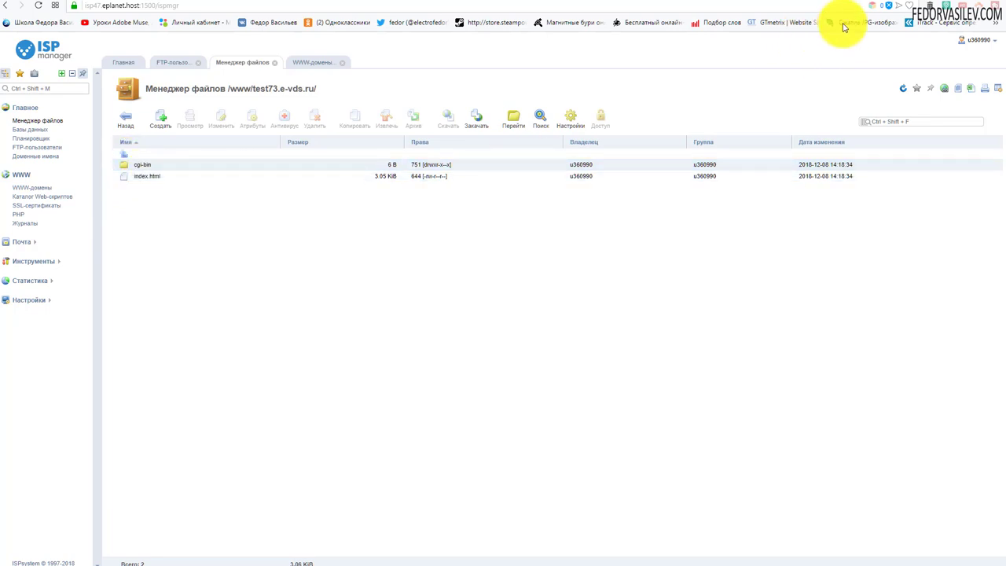
# Check the site's current welcome page in the browser, then select the cgi-bin folder
pyautogui.click(876, 7)
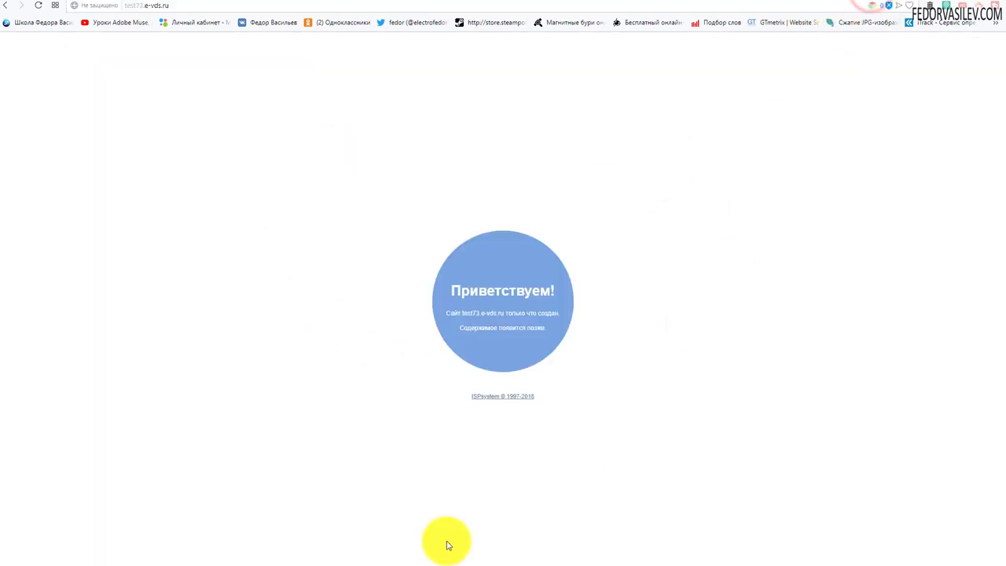
pyautogui.click(838, 2)
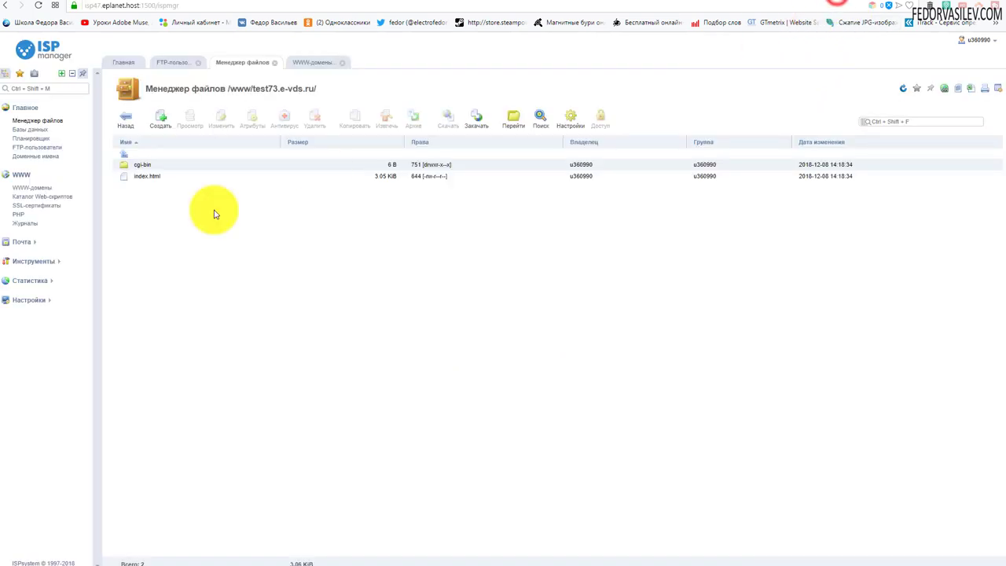
pyautogui.click(161, 169)
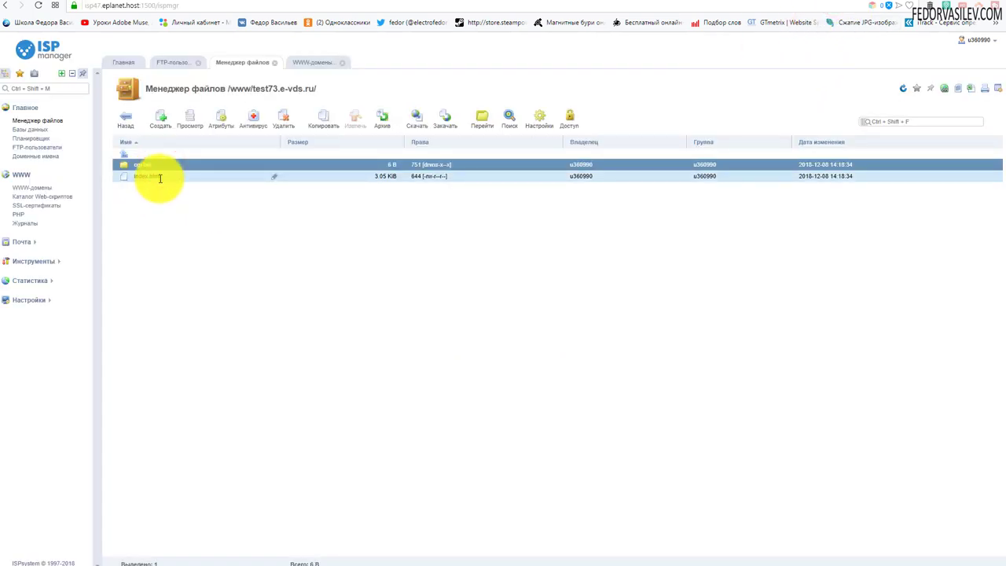
# Delete cgi-bin and index.html from test73.e-vds.ru and bring up the upload form
pyautogui.keyDown('ctrl'); pyautogui.click(159, 177); pyautogui.keyUp('ctrl')
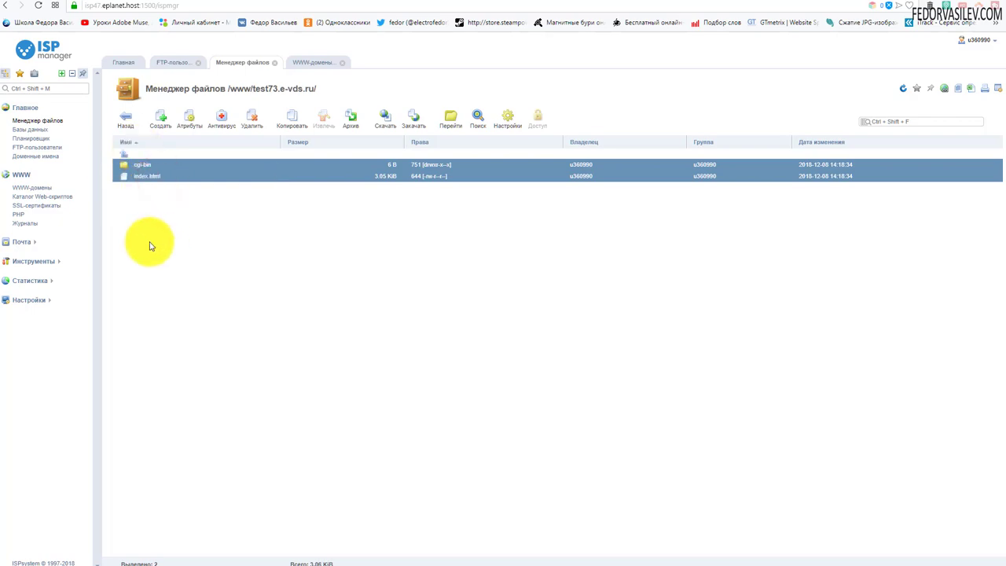
pyautogui.click(248, 122)
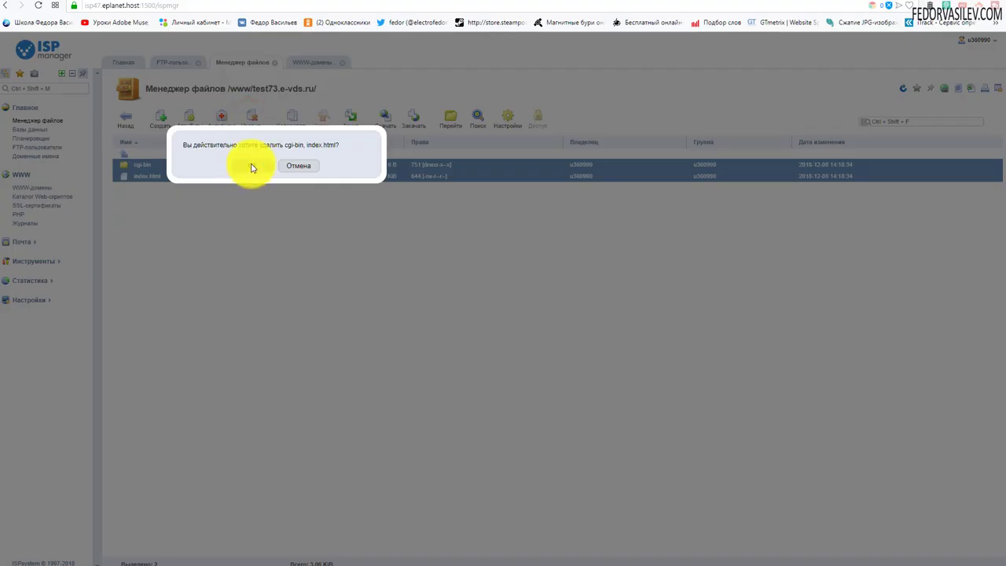
pyautogui.click(251, 167)
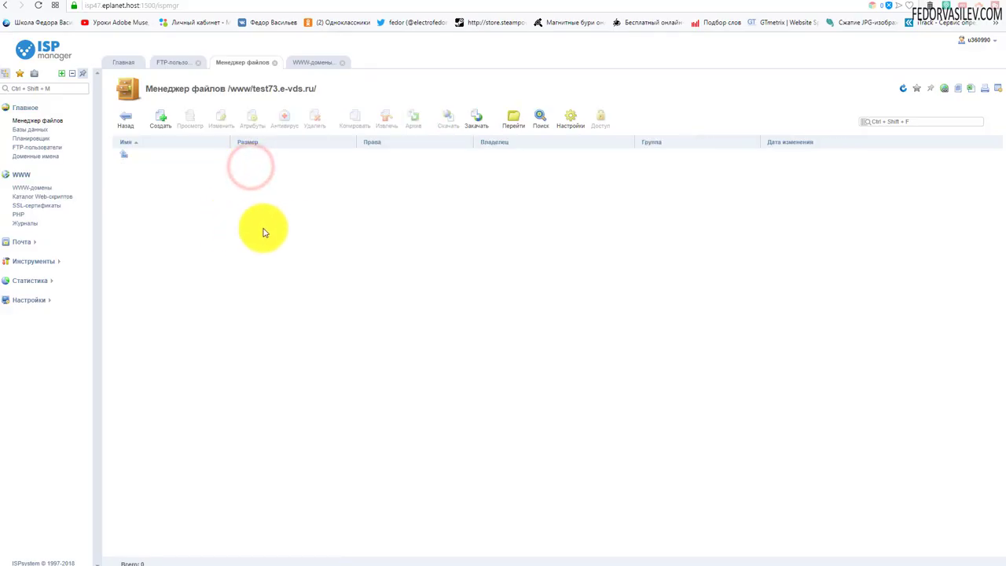
pyautogui.click(474, 122)
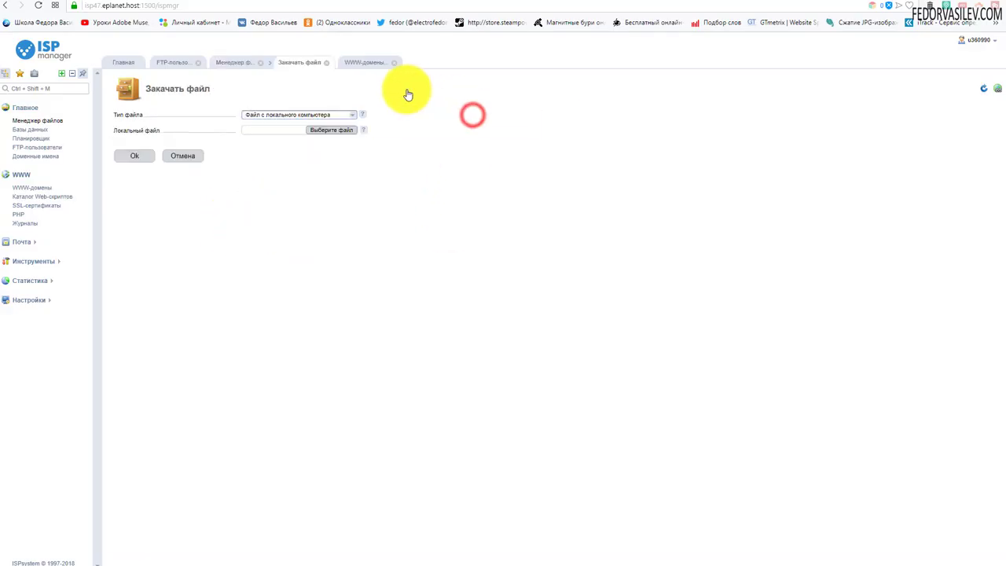
# Upload Joomla_3.9.1-Stable-Full_Package.zip from the computer into the test73.e-vds.ru folder
pyautogui.click(328, 130)
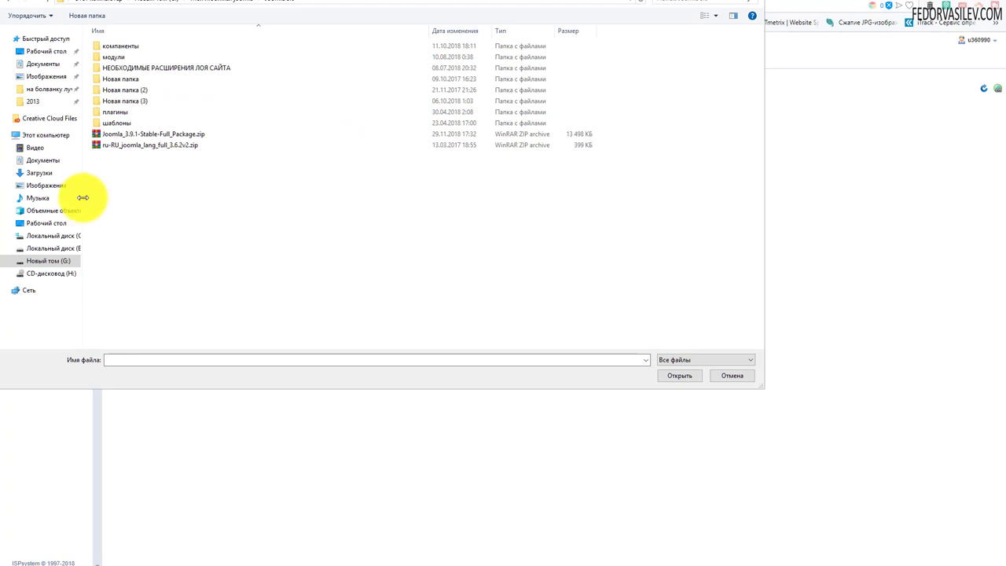
pyautogui.click(135, 134)
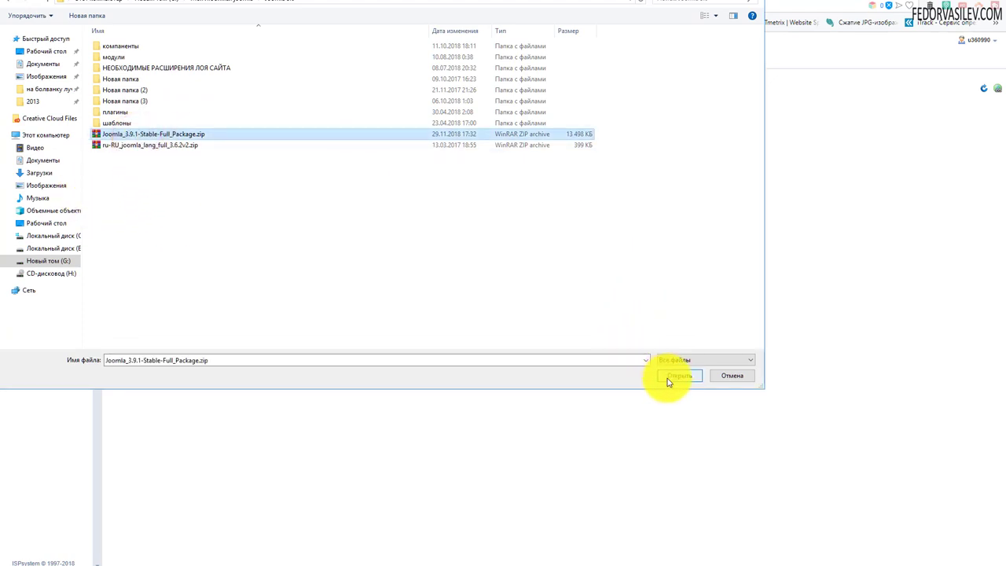
pyautogui.click(668, 375)
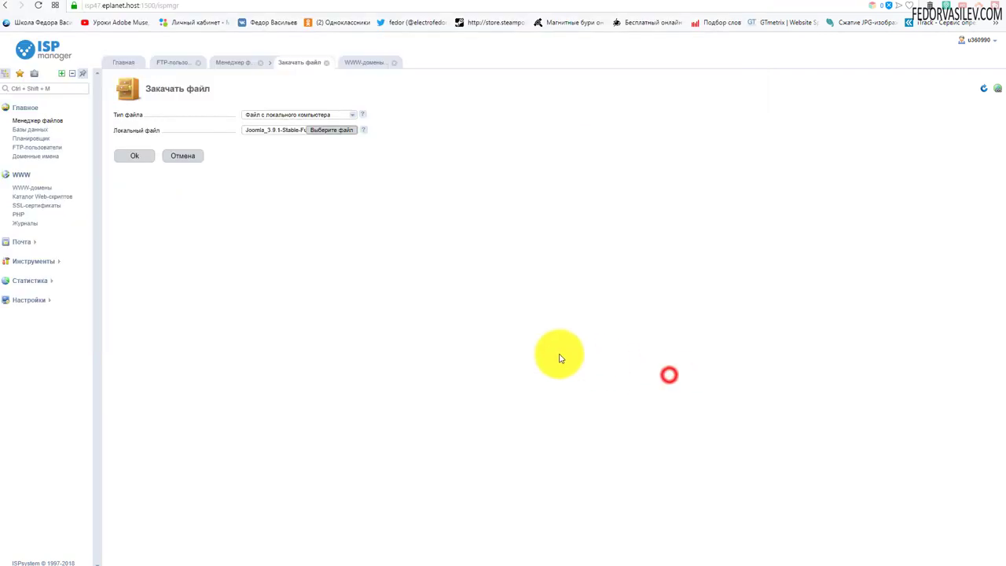
pyautogui.click(141, 157)
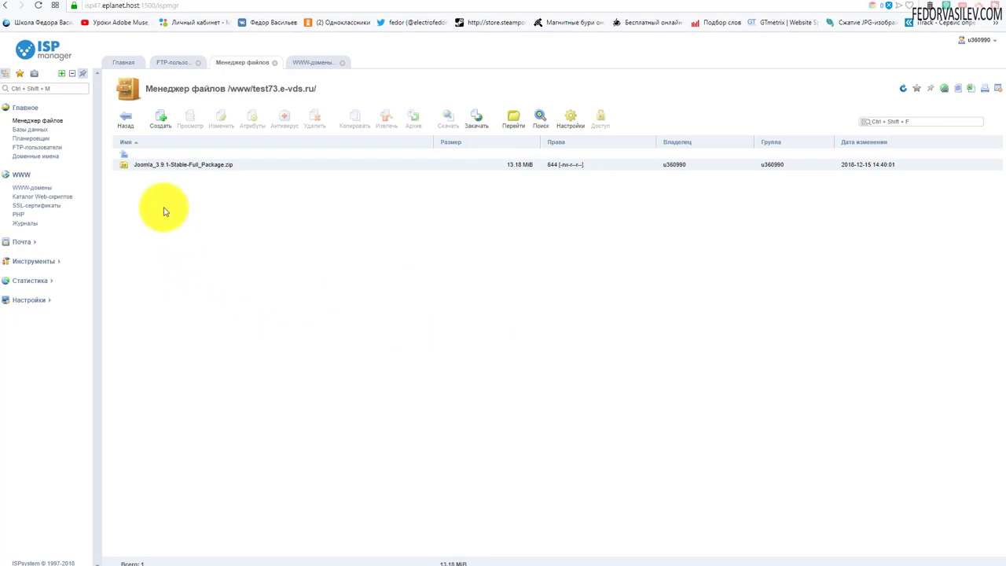
# Extract the Joomla zip into www/test73.e-vds.ru
pyautogui.click(140, 165)
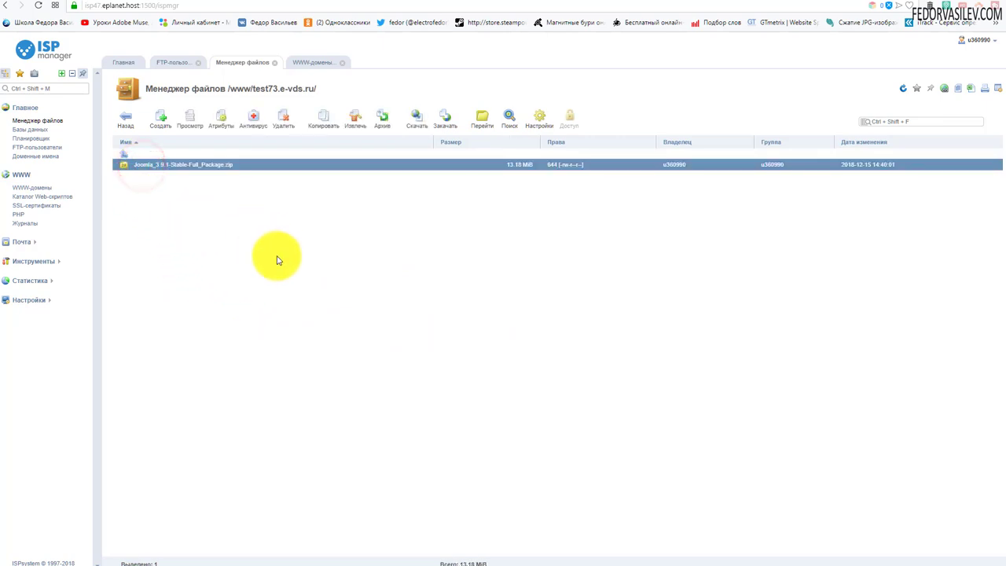
pyautogui.click(353, 126)
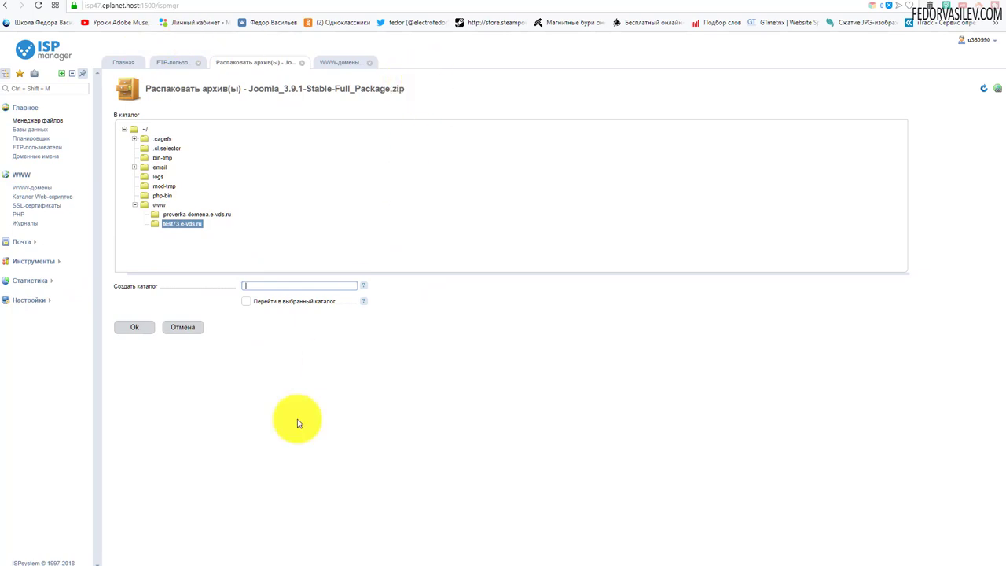
pyautogui.click(130, 328)
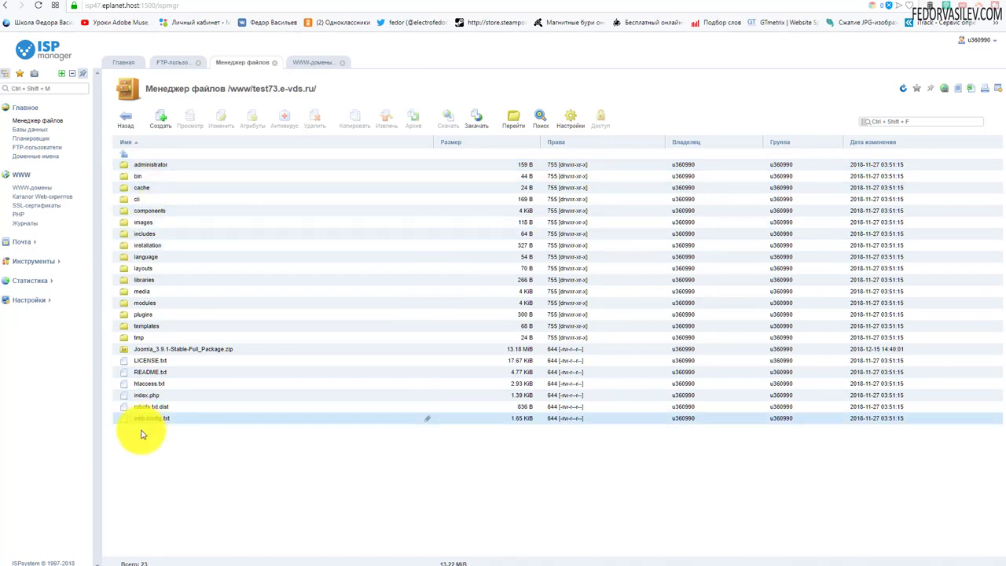
# Delete the Joomla zip archive and switch to the test73.e-vds.ru browser tab
pyautogui.click(176, 348)
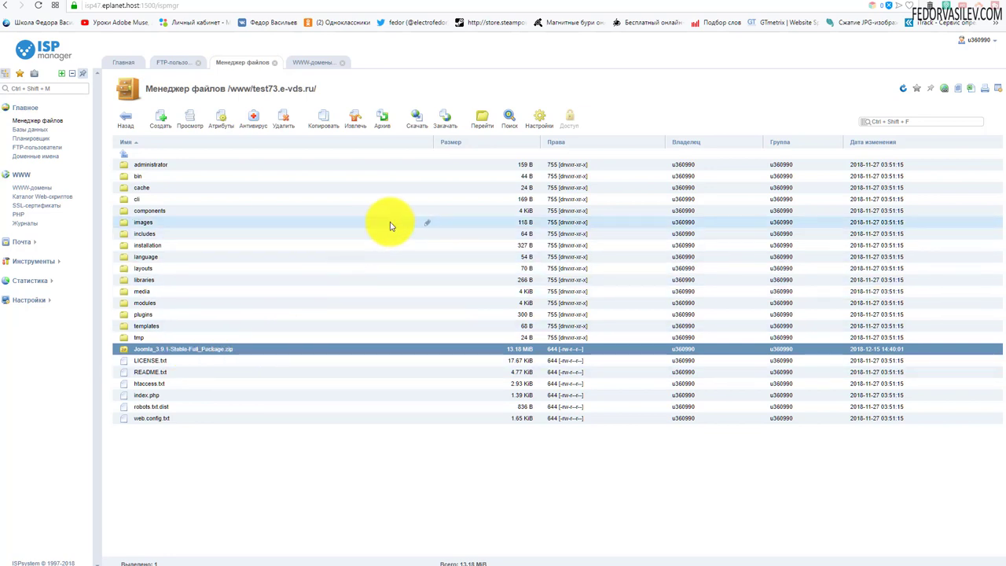
pyautogui.click(280, 117)
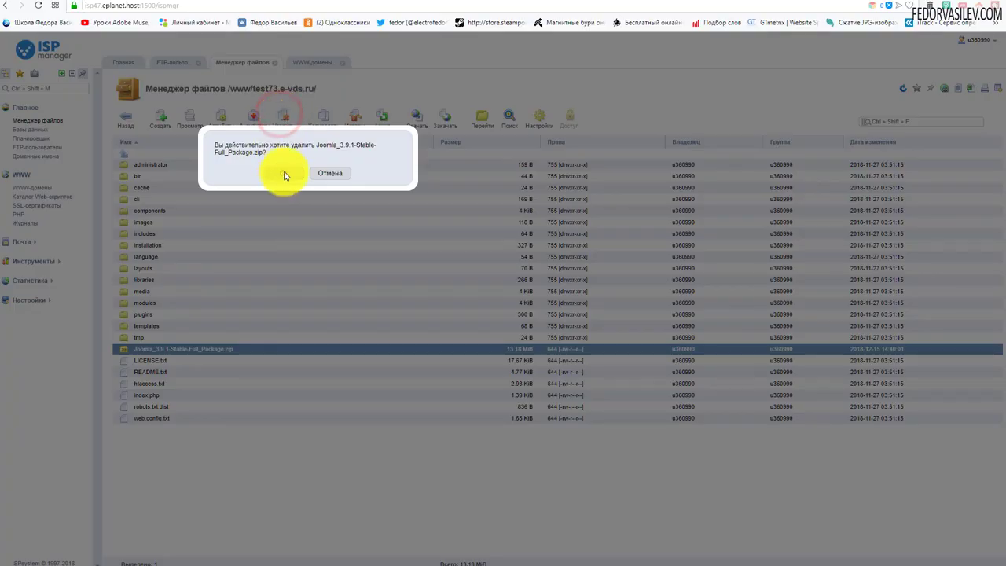
pyautogui.click(279, 173)
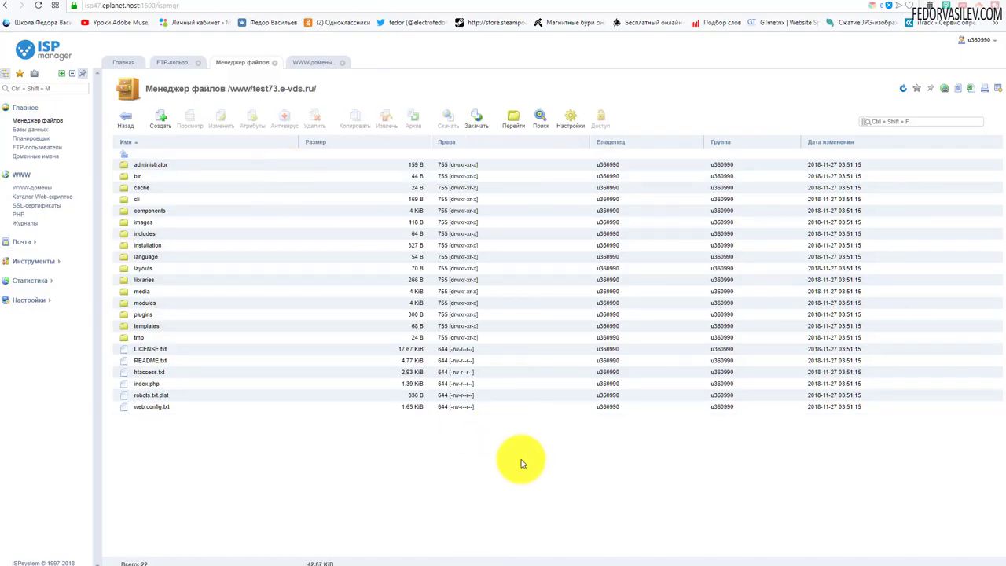
pyautogui.click(874, 3)
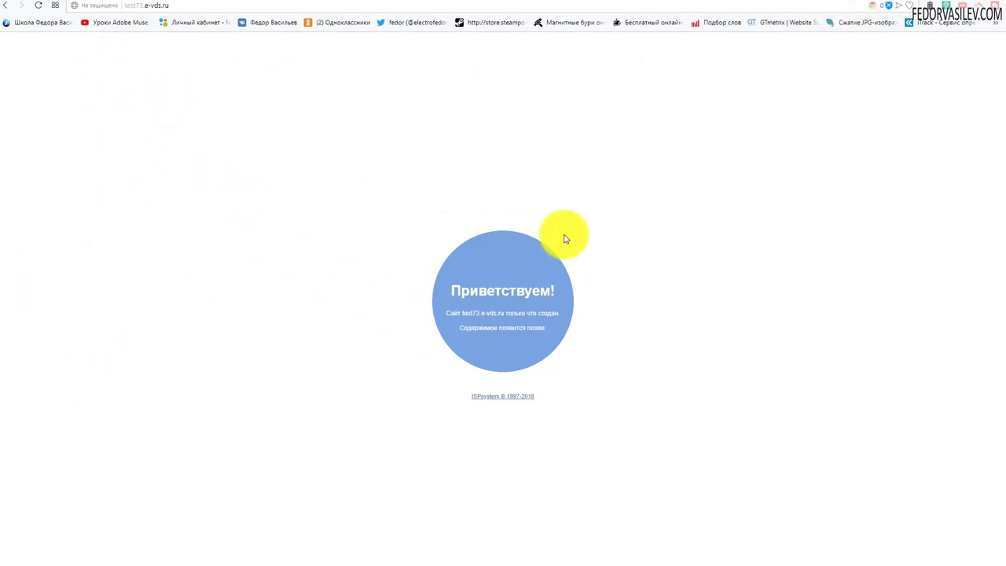
# Reload test73.e-vds.ru to bring up the Joomla installer in Russian
pyautogui.click(38, 5)
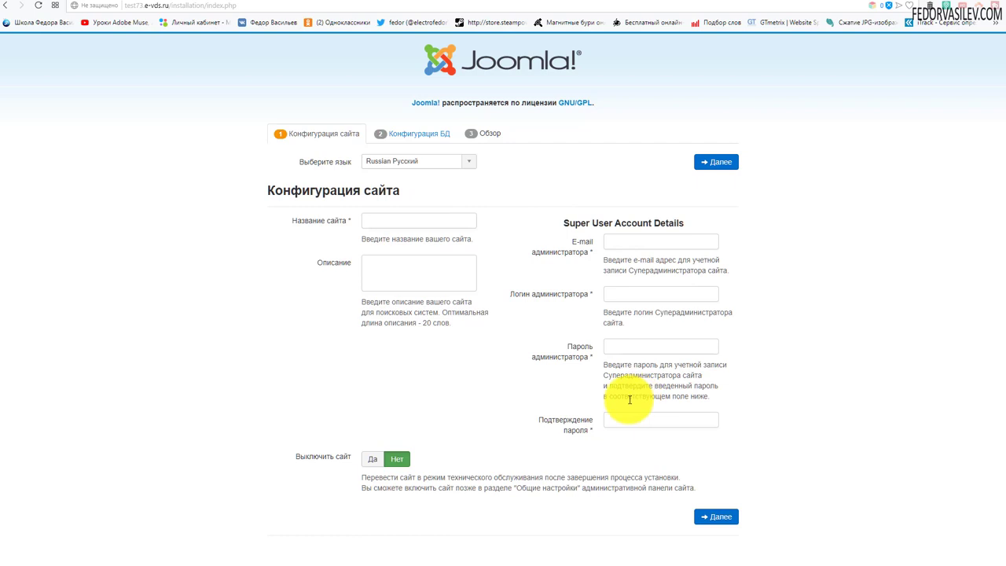
# Set the site name to 'демо' and fill in the administrator's e-mail and login
pyautogui.click(370, 218)
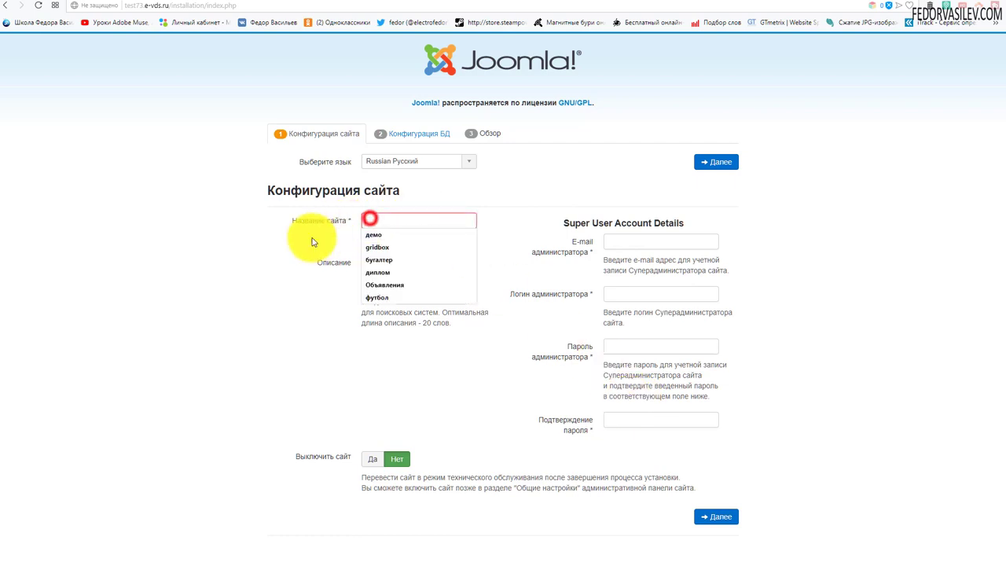
pyautogui.click(512, 180)
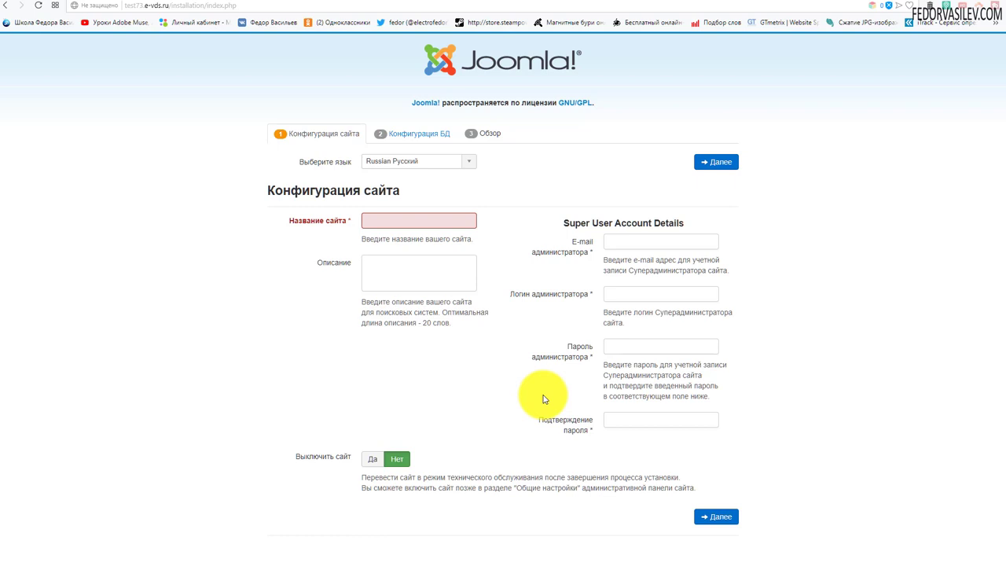
pyautogui.click(382, 220)
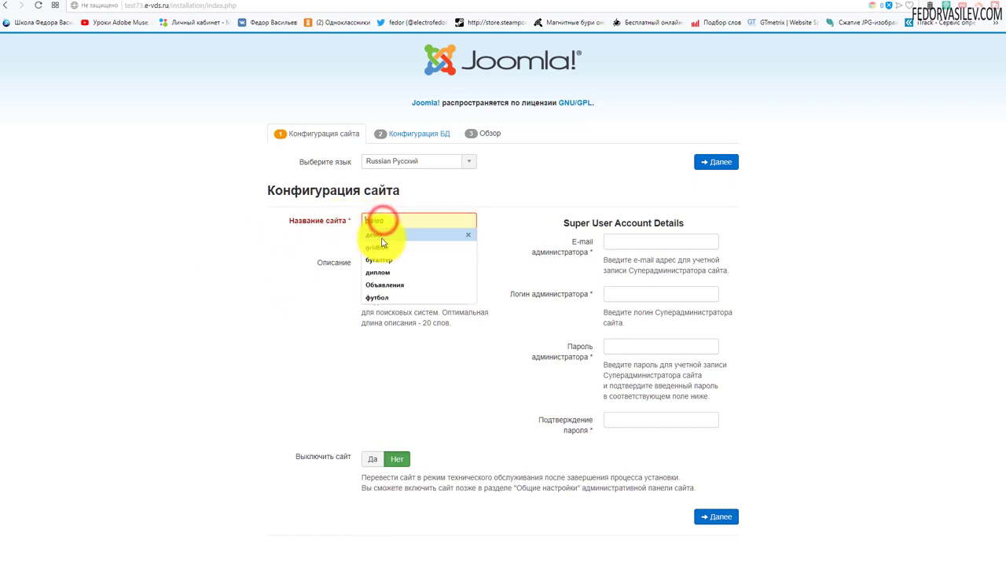
pyautogui.click(382, 236)
pyautogui.click(618, 240)
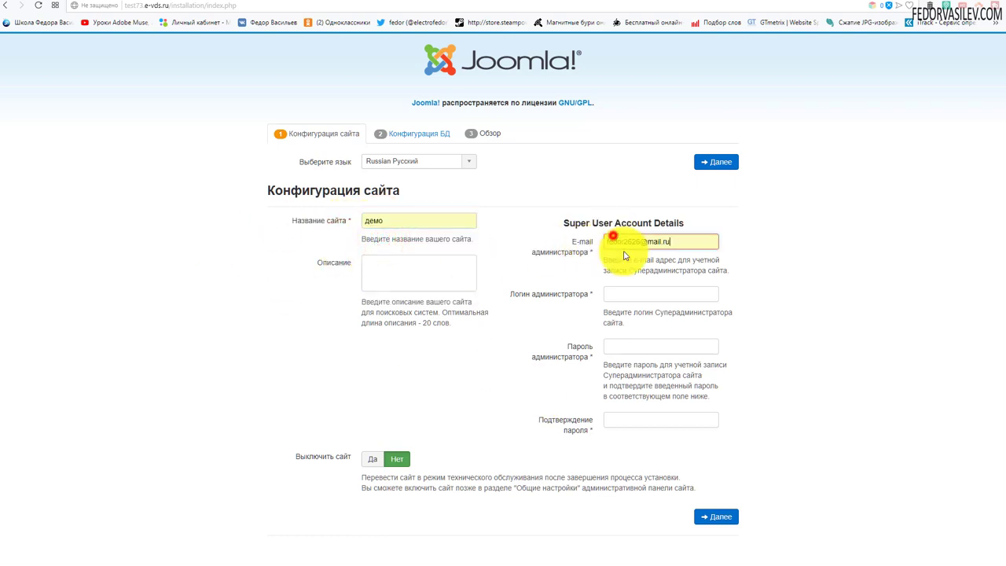
pyautogui.click(635, 293)
pyautogui.click(633, 306)
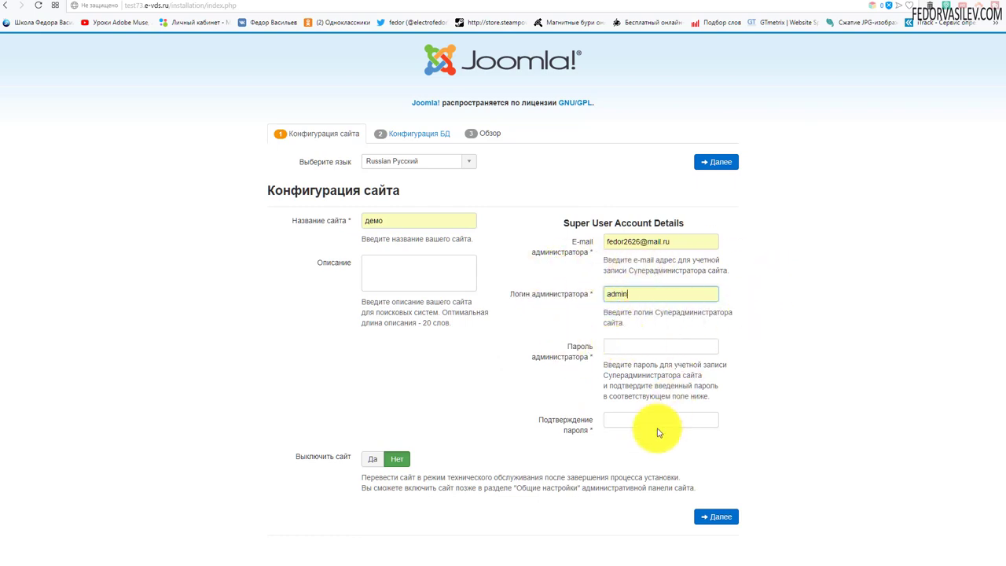
# Enter and confirm the administrator password, then continue to database configuration
pyautogui.click(642, 351)
pyautogui.write('12')
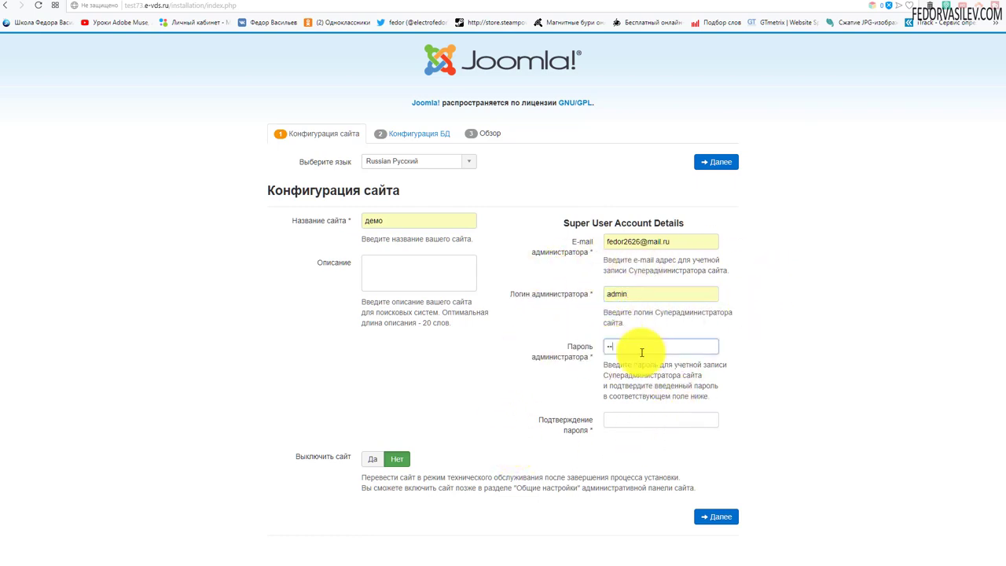
pyautogui.write('3456')
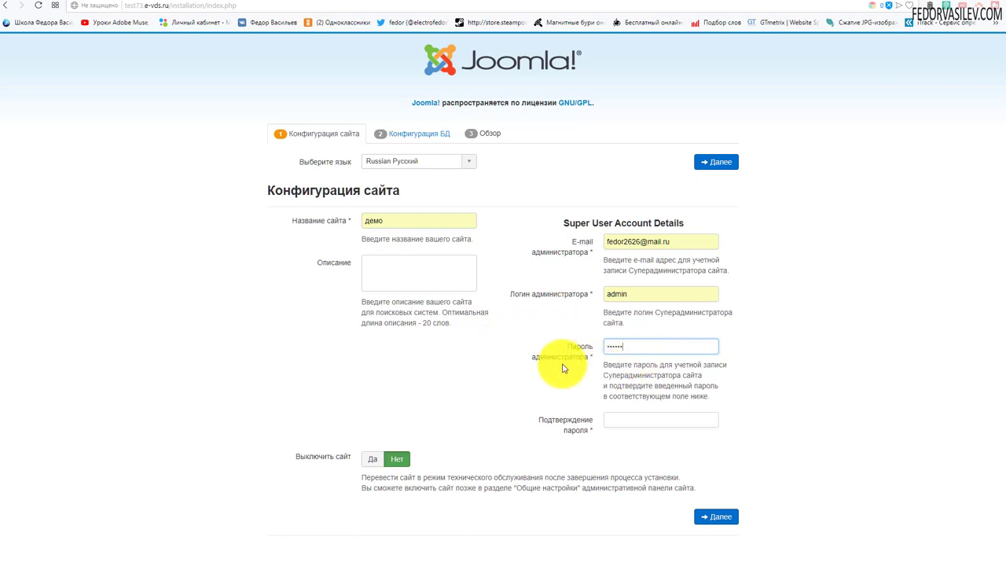
pyautogui.click(621, 423)
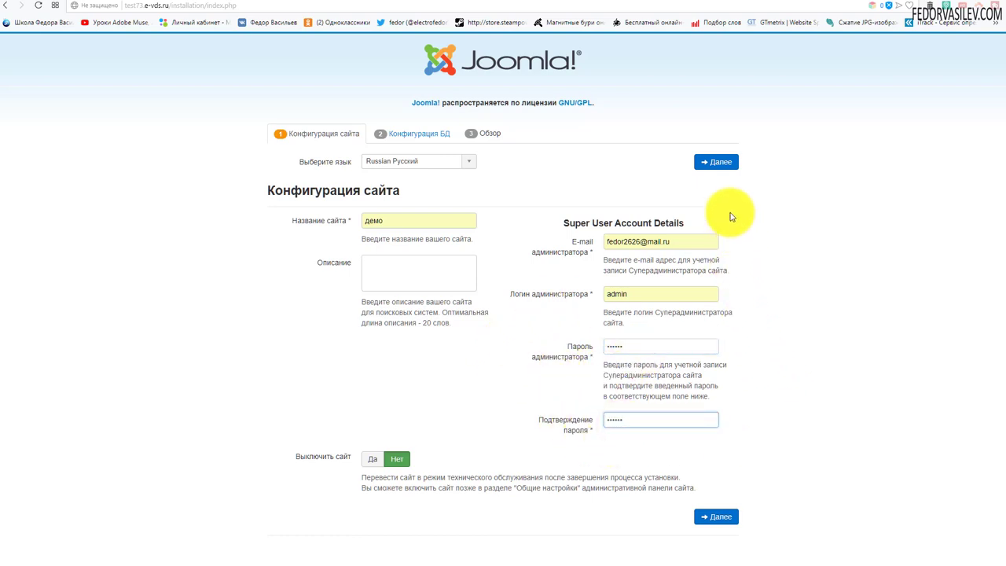
pyautogui.click(725, 161)
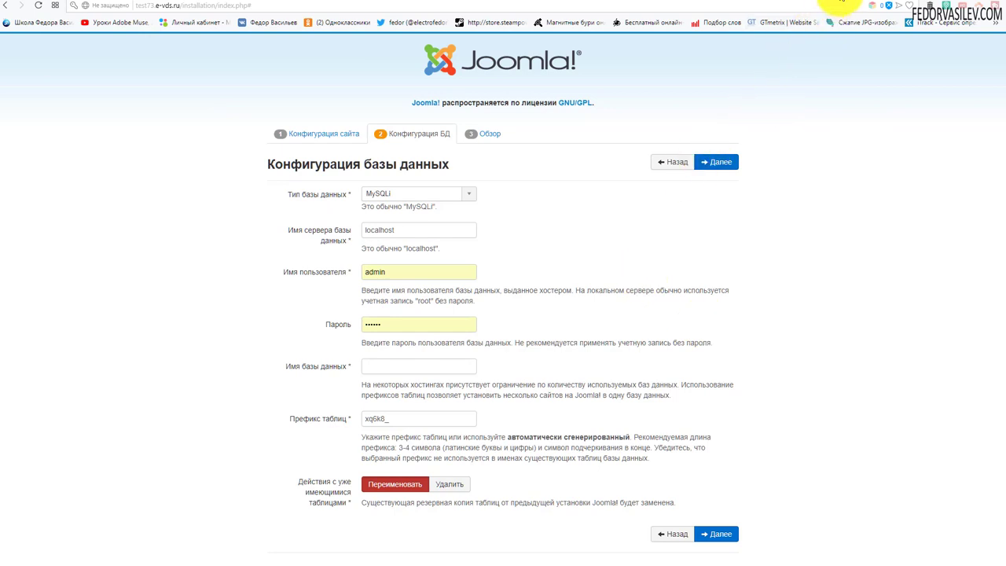
# Leave the installer at Конфигурация БД and return to the ISPmanager file manager tab
pyautogui.click(835, 6)
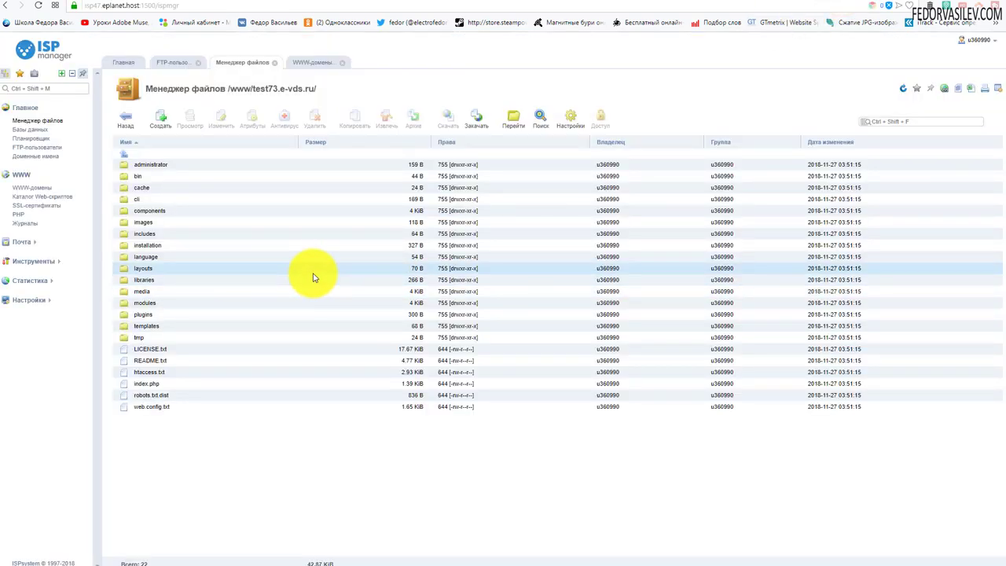
# Go to ISPmanager's Databases section, dismiss its hint, and start a new database
pyautogui.click(35, 130)
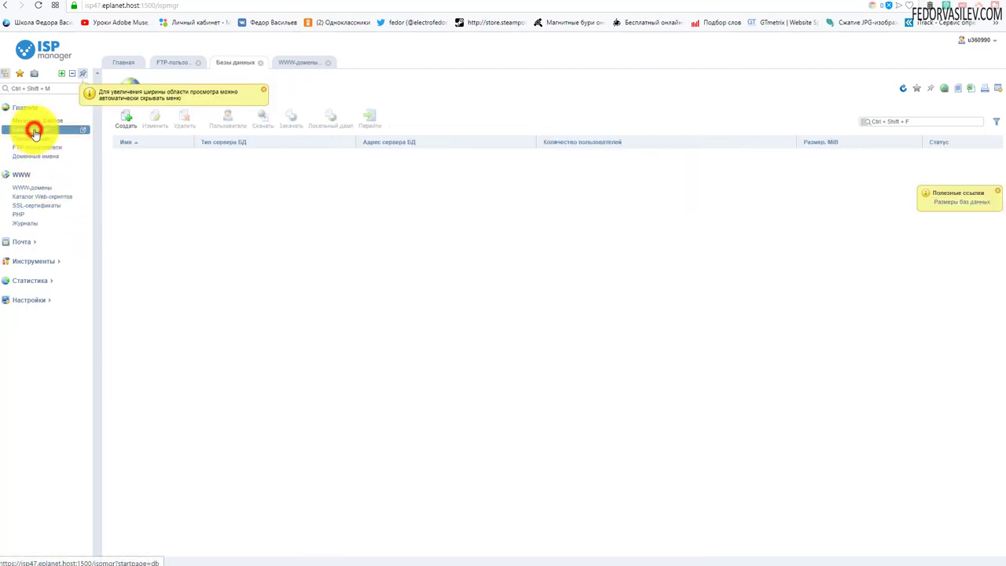
pyautogui.click(262, 93)
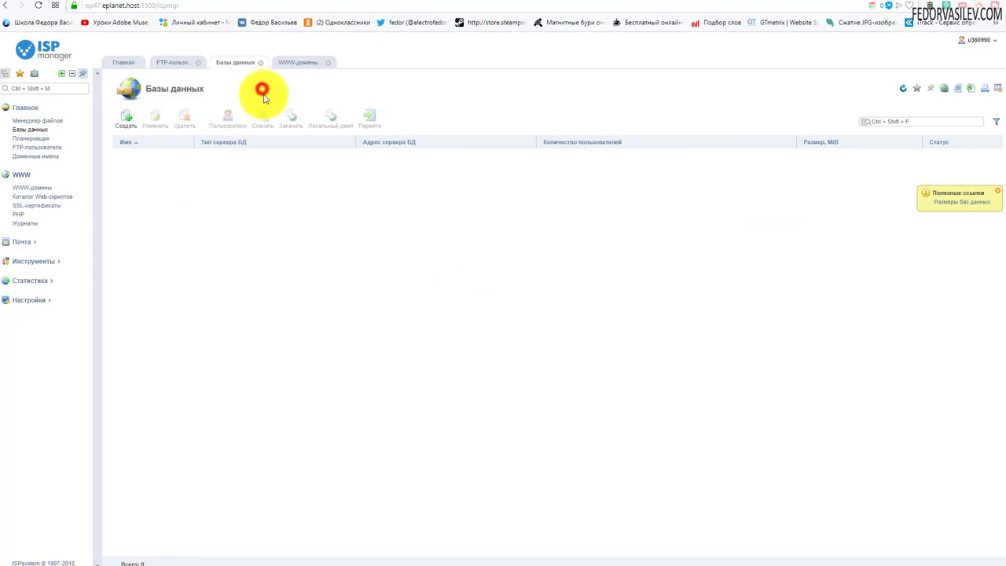
pyautogui.click(128, 124)
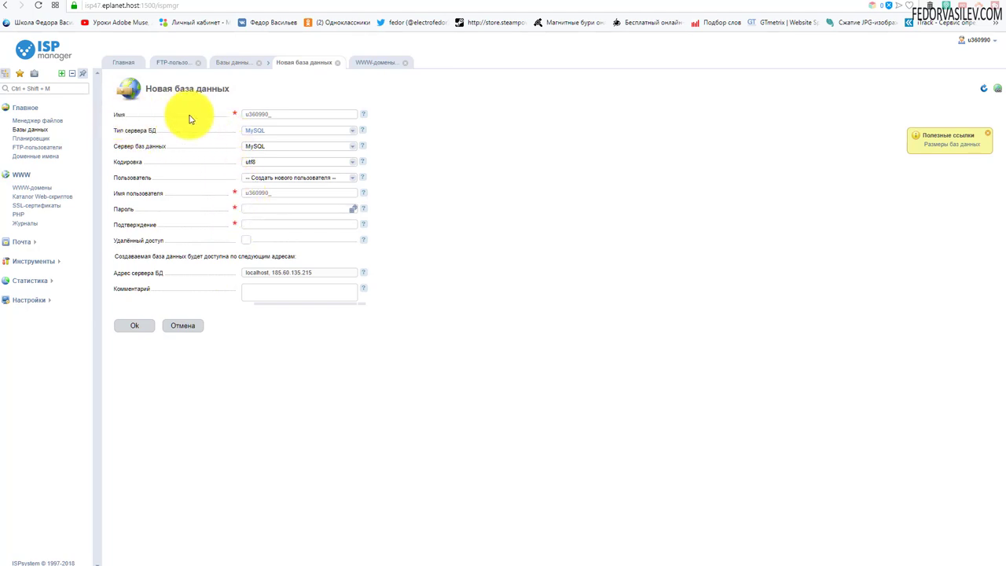
# Fill in a suggested database name and accept the suggested database user name
pyautogui.click(275, 115)
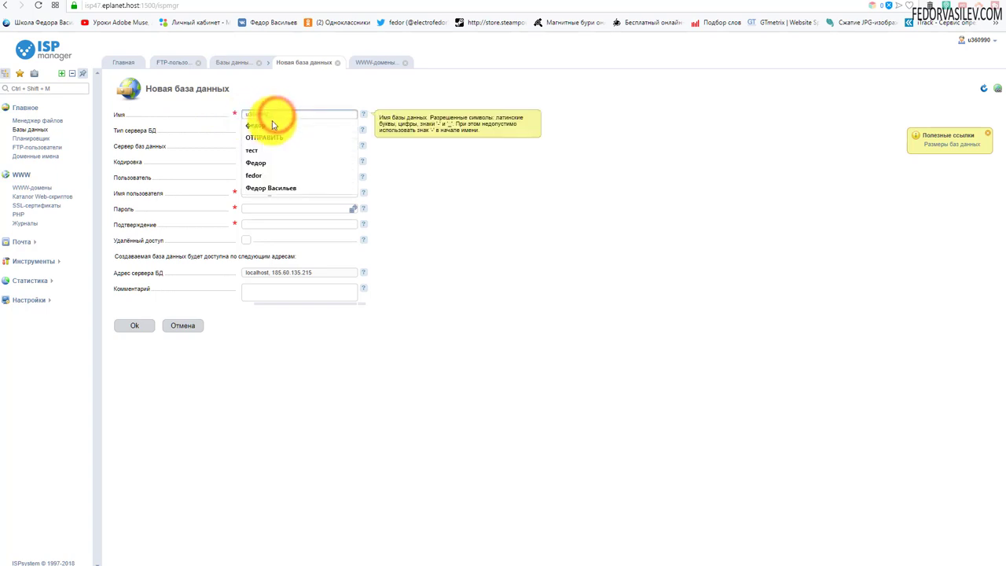
pyautogui.click(275, 175)
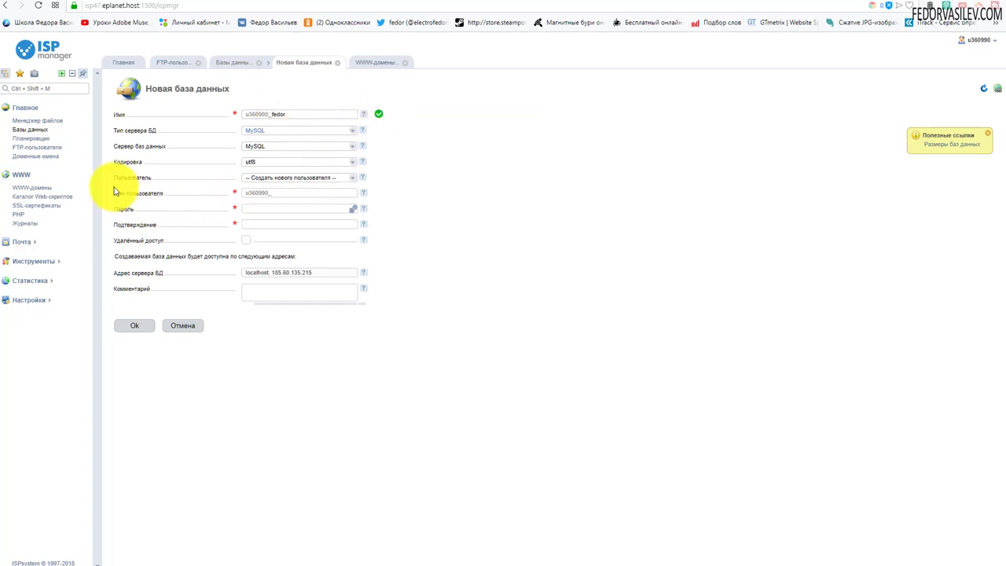
pyautogui.click(285, 194)
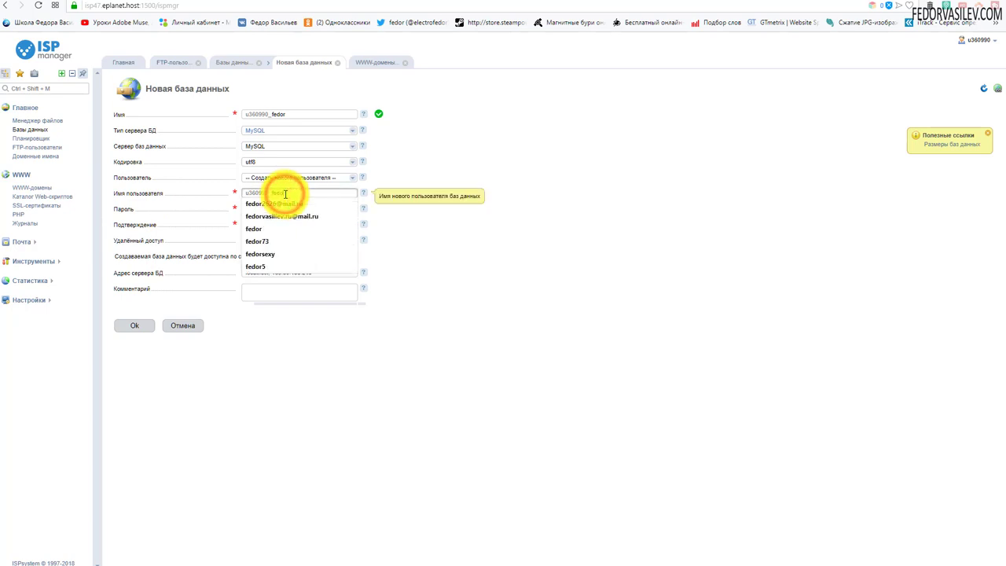
pyautogui.click(357, 383)
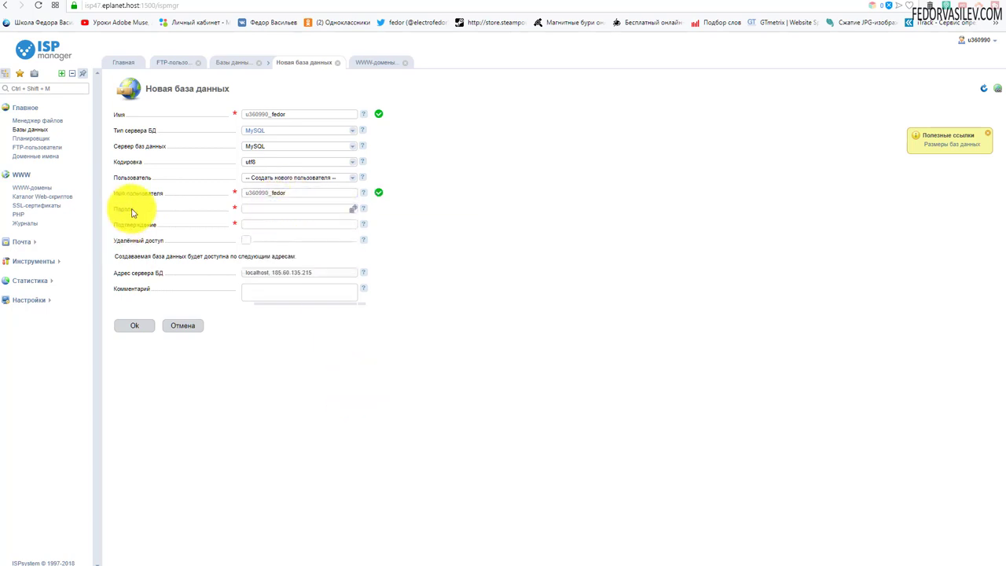
# Generate a strong password for the database user, copy it, and create the database
pyautogui.click(354, 210)
pyautogui.moveTo(292, 209); pyautogui.dragTo(252, 211)
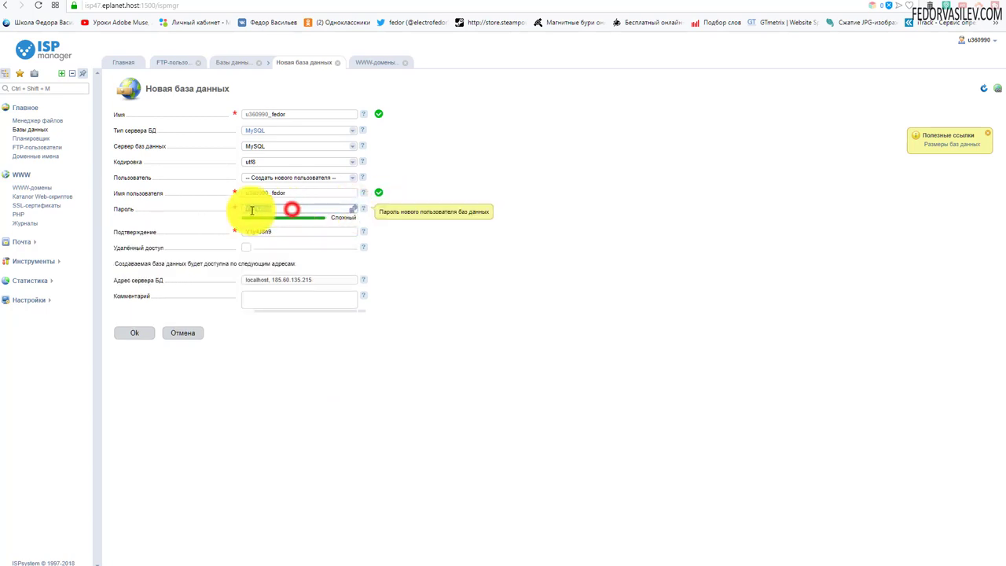
pyautogui.rightClick(252, 208)
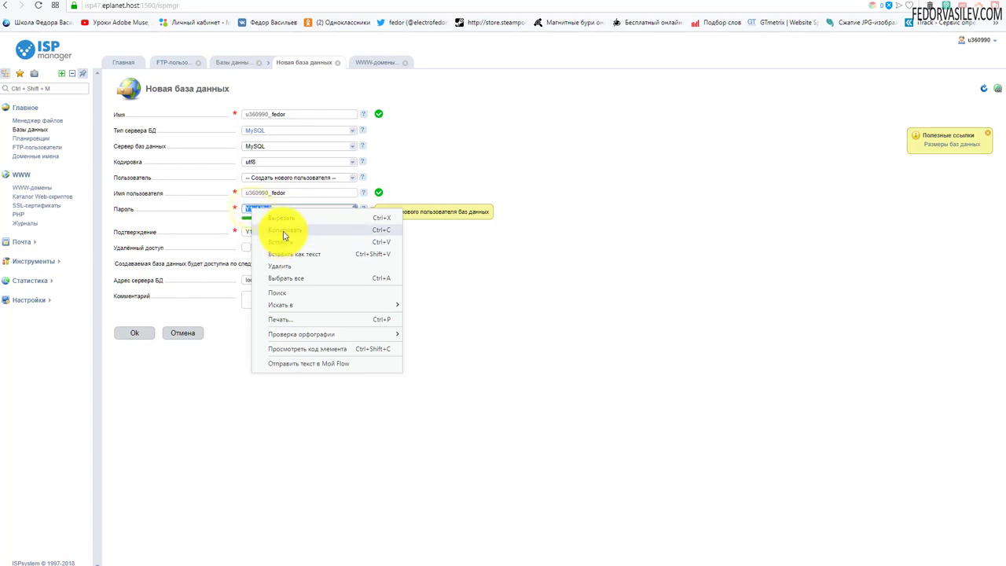
pyautogui.click(283, 230)
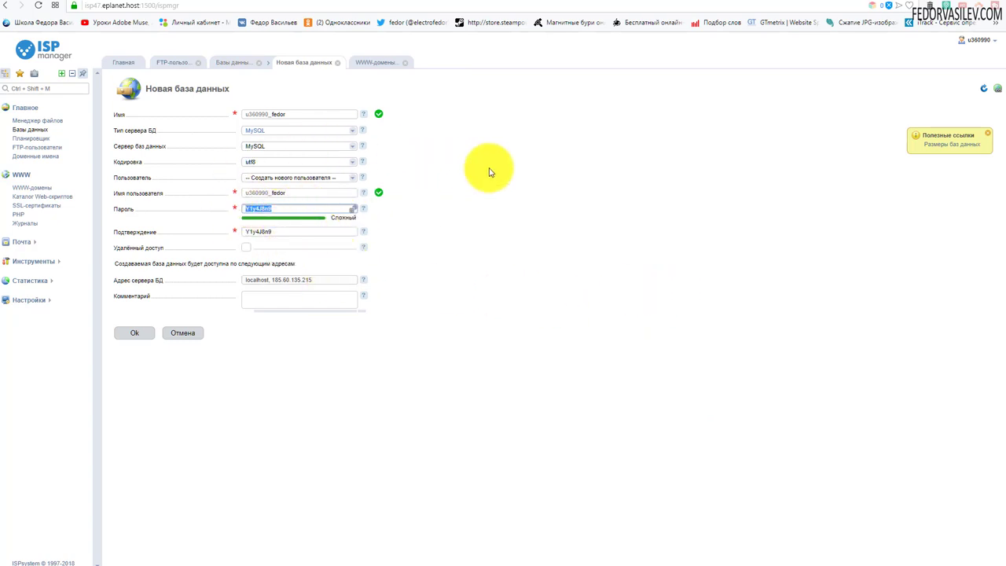
pyautogui.click(393, 431)
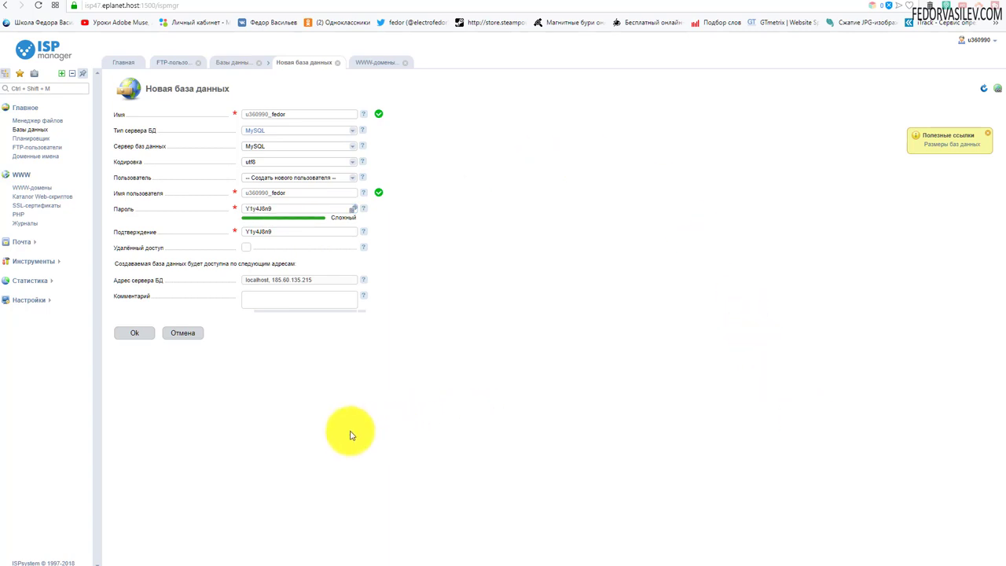
pyautogui.click(135, 336)
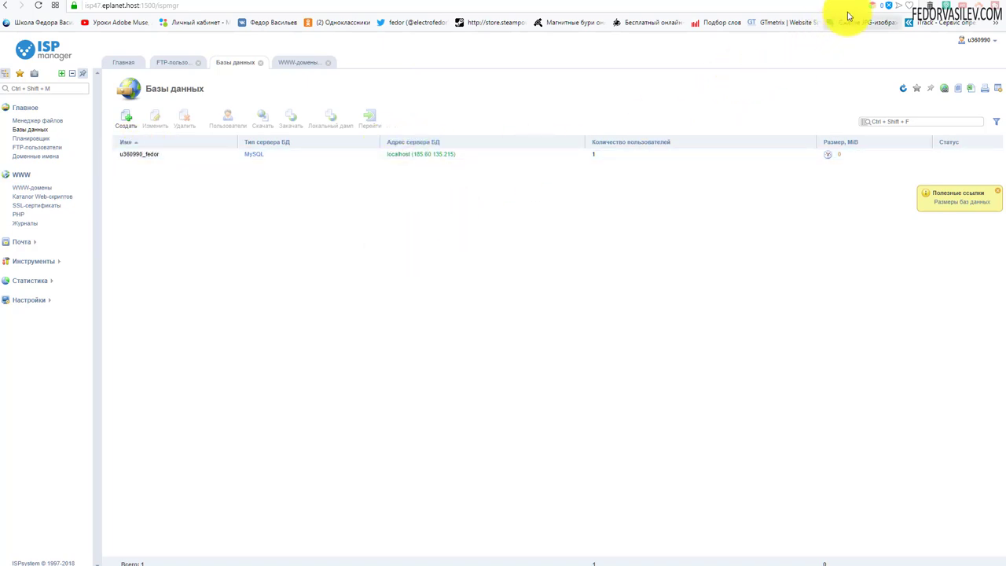
# Copy the new database name from ISPmanager's database list
pyautogui.click(873, 4)
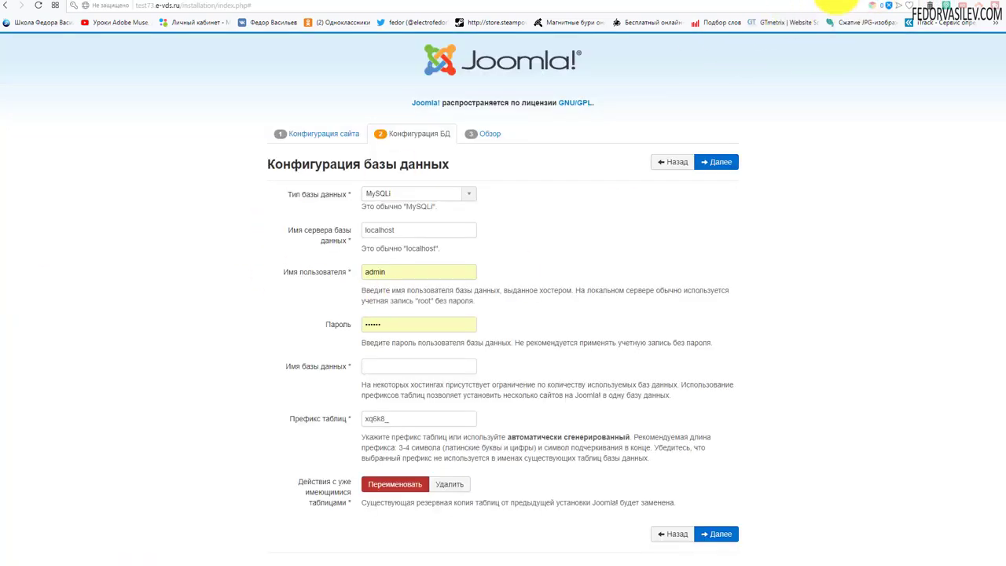
pyautogui.click(839, 5)
pyautogui.moveTo(167, 155); pyautogui.dragTo(116, 143)
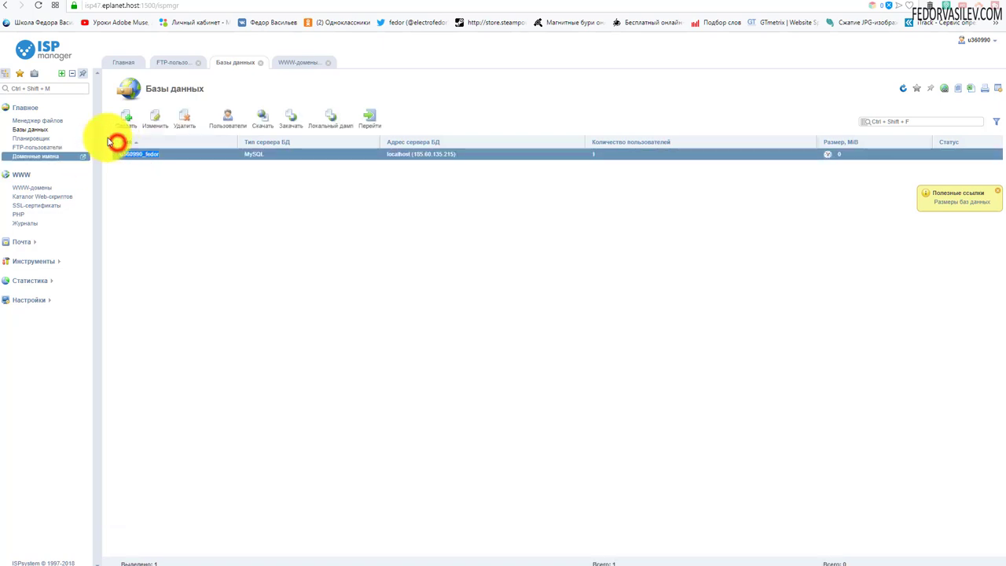
pyautogui.click(874, 4)
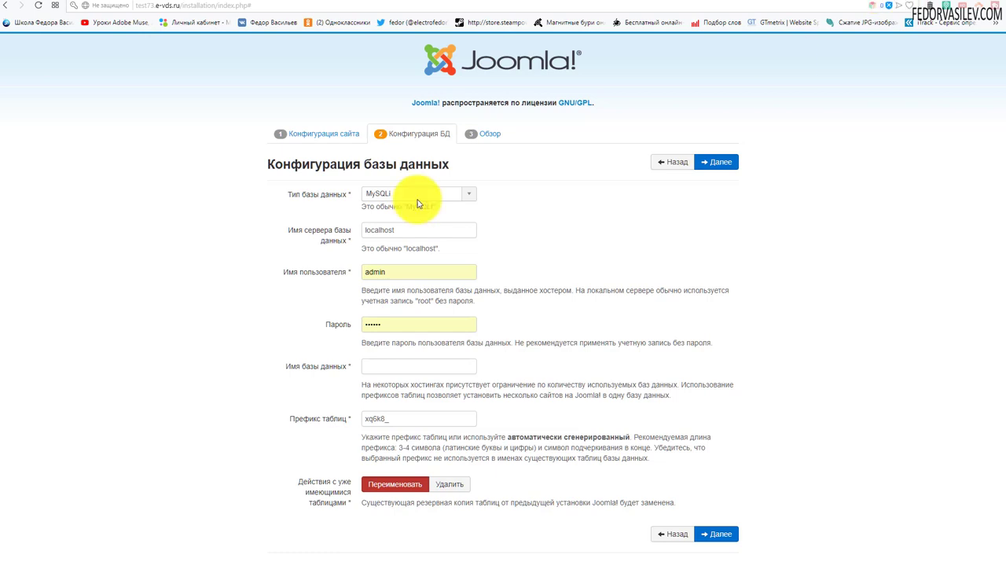
# Paste the database name as Joomla's user name and database name, paste the password, and continue
pyautogui.doubleClick(397, 271)
pyautogui.hotkey('ctrl', 'v')
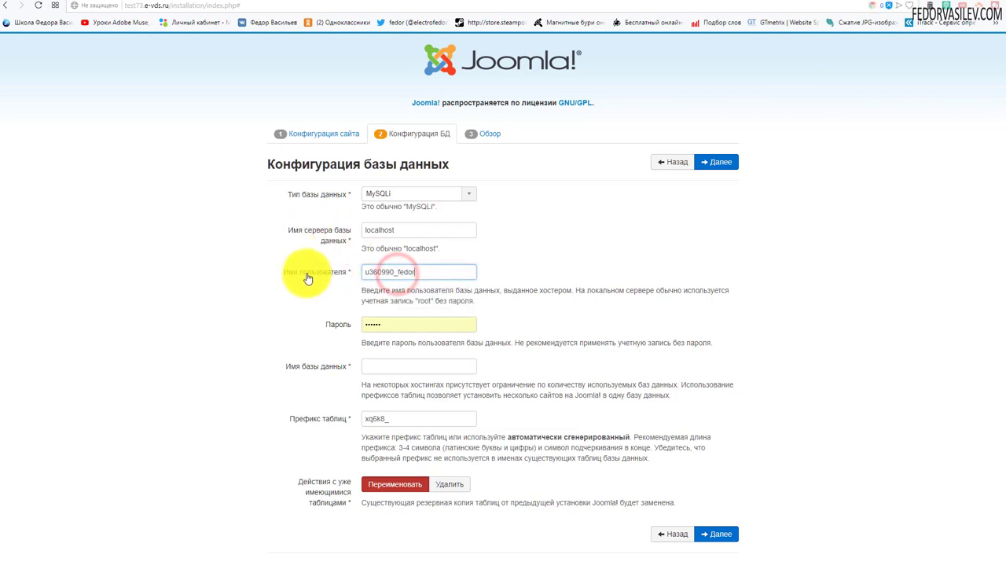
pyautogui.click(521, 227)
pyautogui.click(374, 369)
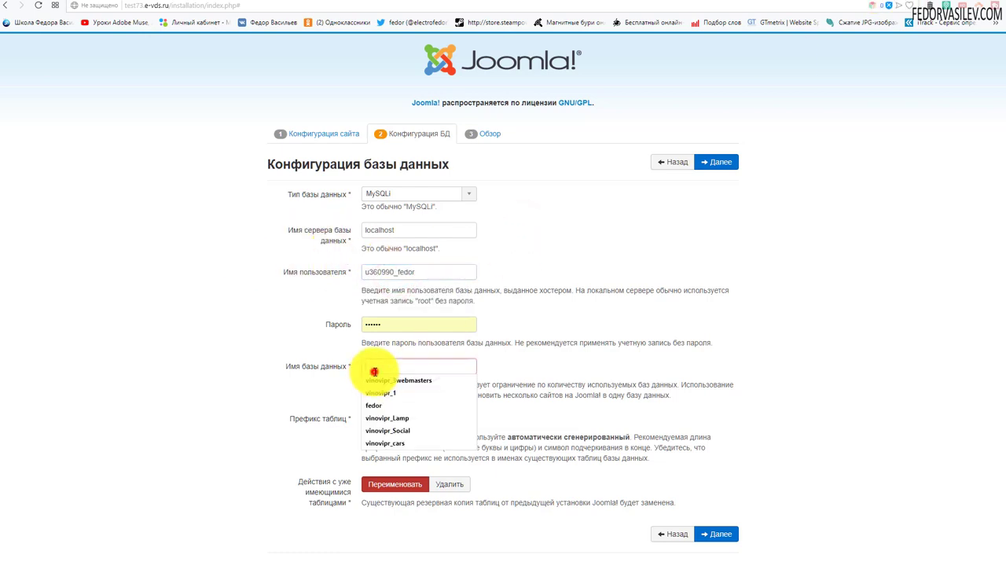
pyautogui.hotkey('ctrl', 'v')
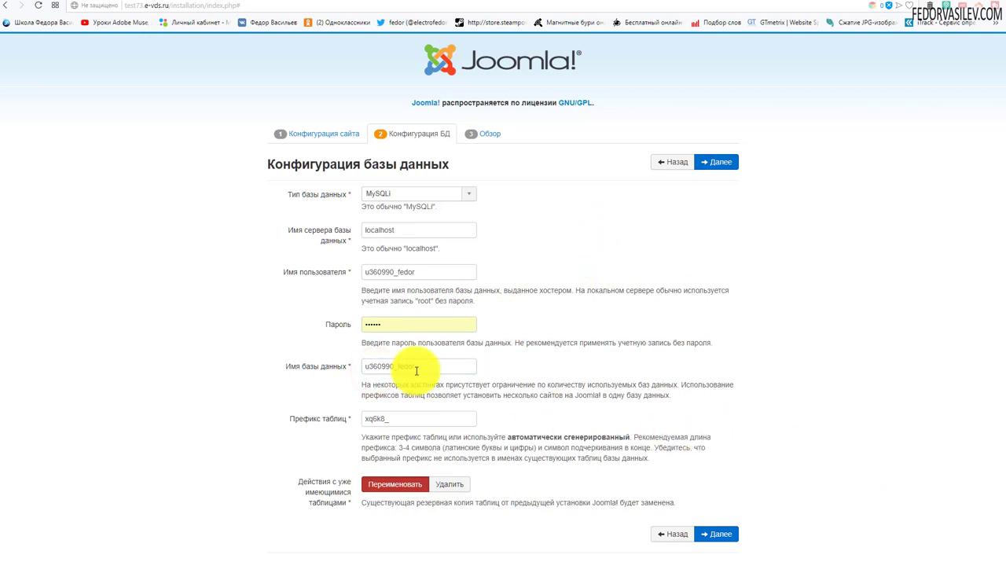
pyautogui.doubleClick(395, 323)
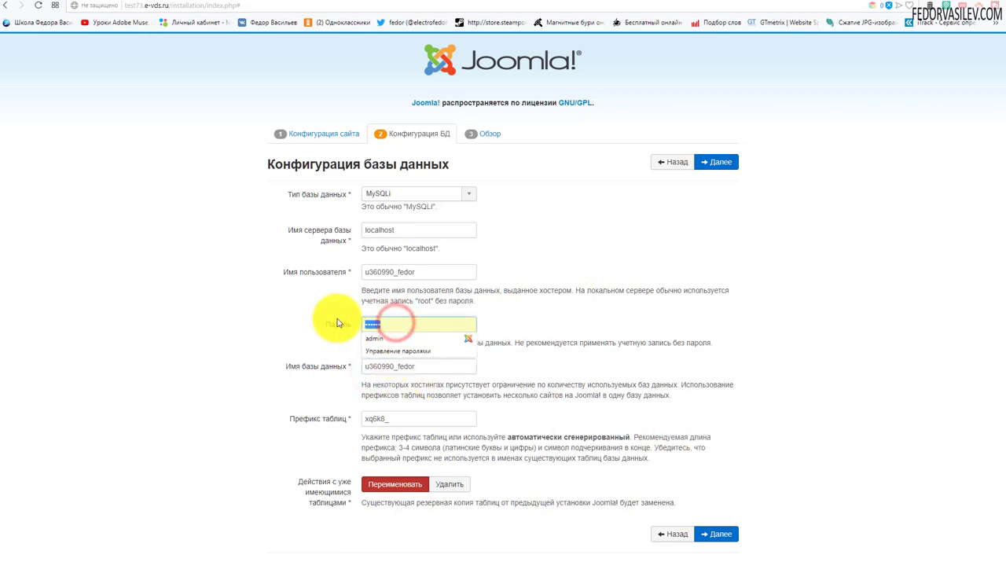
pyautogui.hotkey('ctrl', 'v')
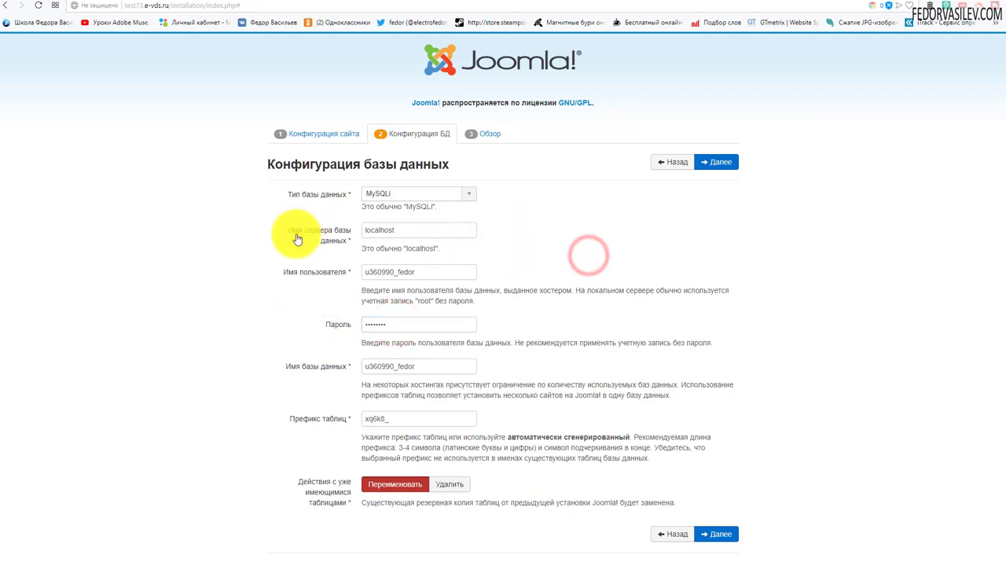
pyautogui.click(715, 162)
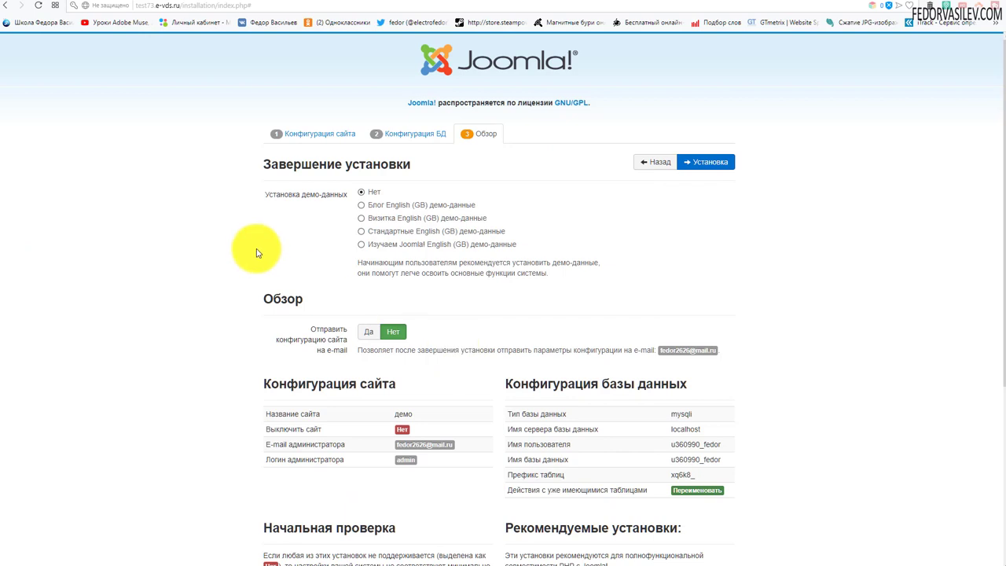
# Review the Обзор summary and the Начальная проверка requirements list, then return to the top
pyautogui.scroll(-3, 173, 220)
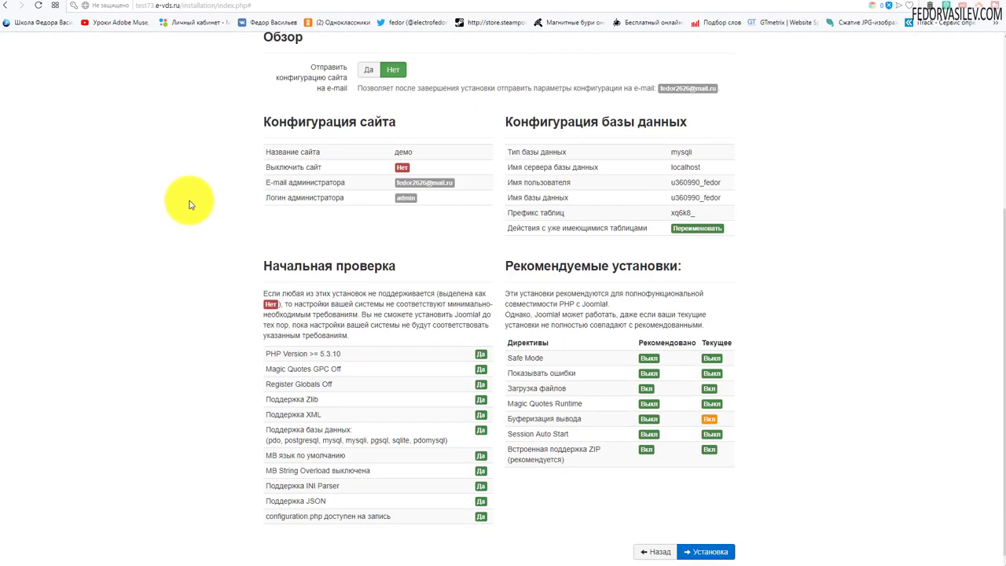
pyautogui.scroll(-1, 188, 204)
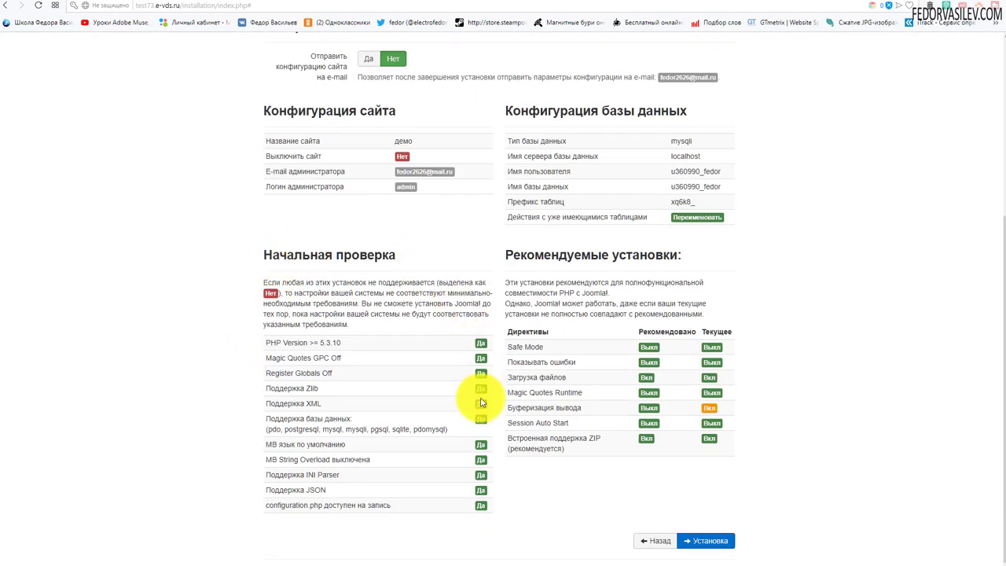
pyautogui.moveTo(304, 342); pyautogui.dragTo(296, 495)
pyautogui.click(518, 530)
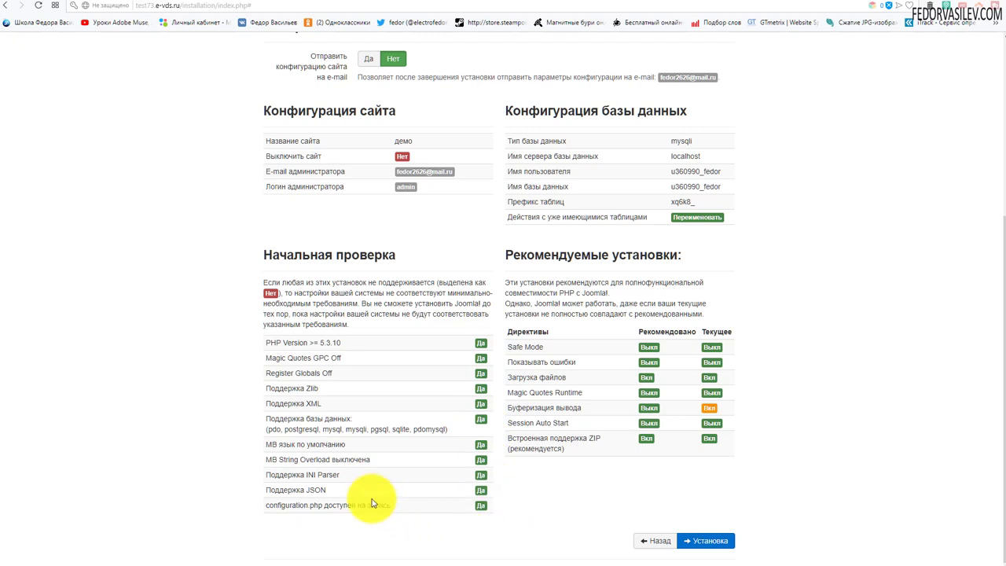
pyautogui.scroll(4, 258, 333)
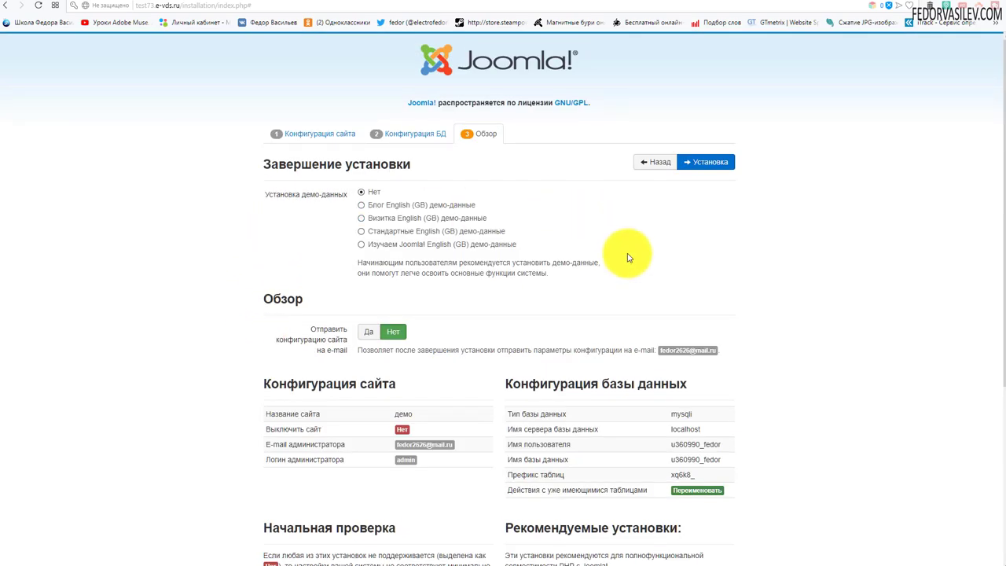
# Start the Joomla installation from the Обзор step
pyautogui.click(710, 162)
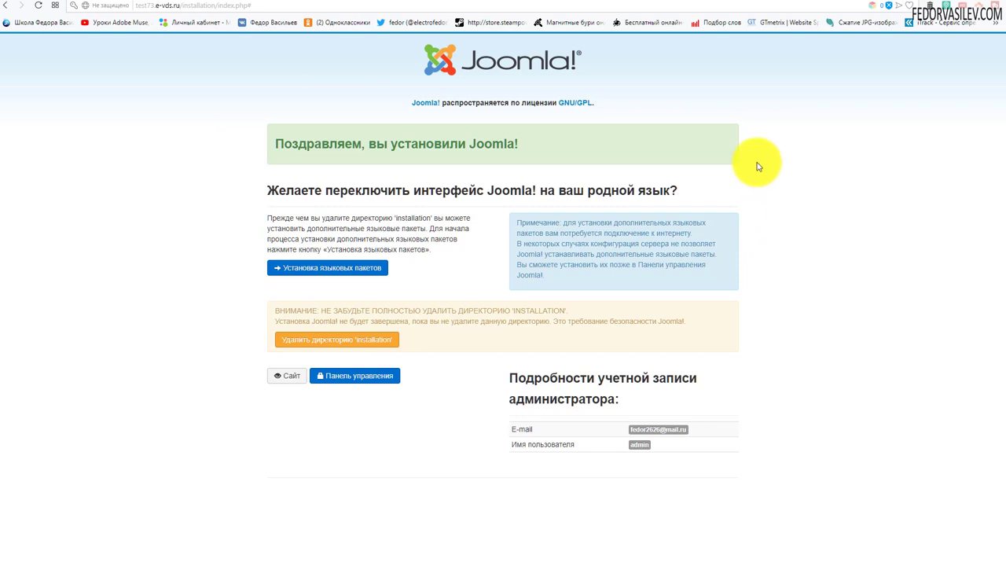
# Tick the Russian (ru-RU) language pack in the additional languages list and install it
pyautogui.click(333, 269)
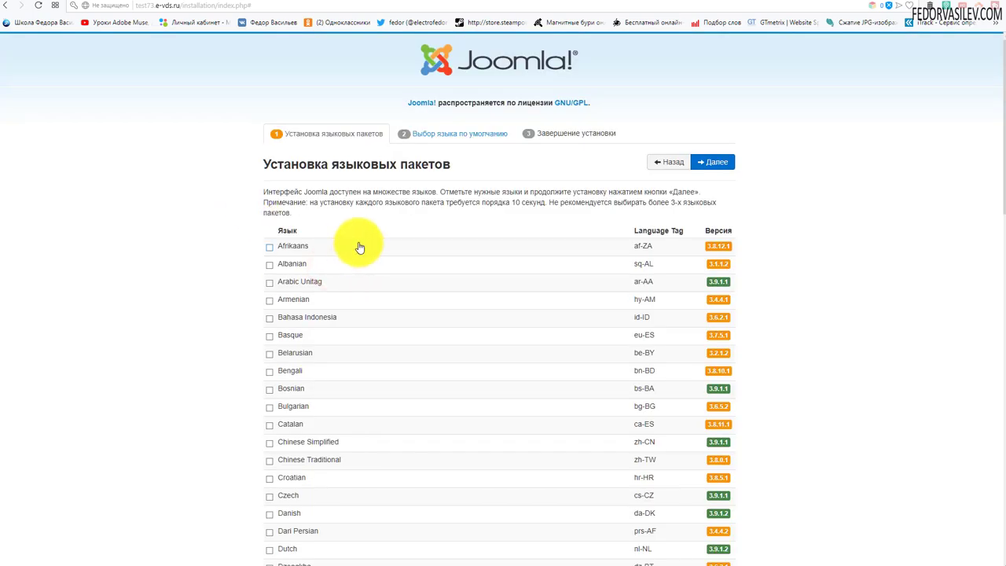
pyautogui.scroll(-12, 361, 233)
pyautogui.scroll(-3, 361, 234)
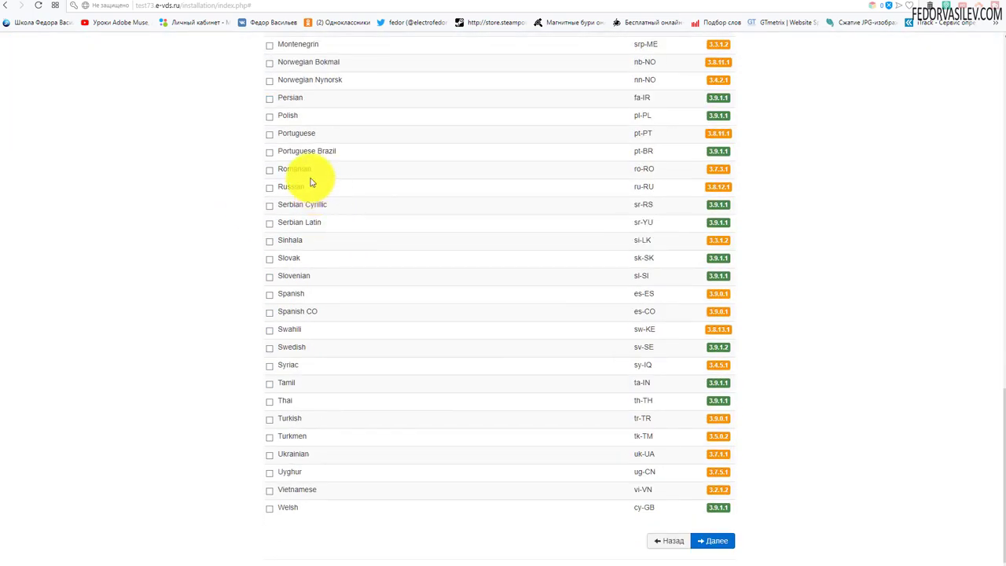
pyautogui.click(269, 189)
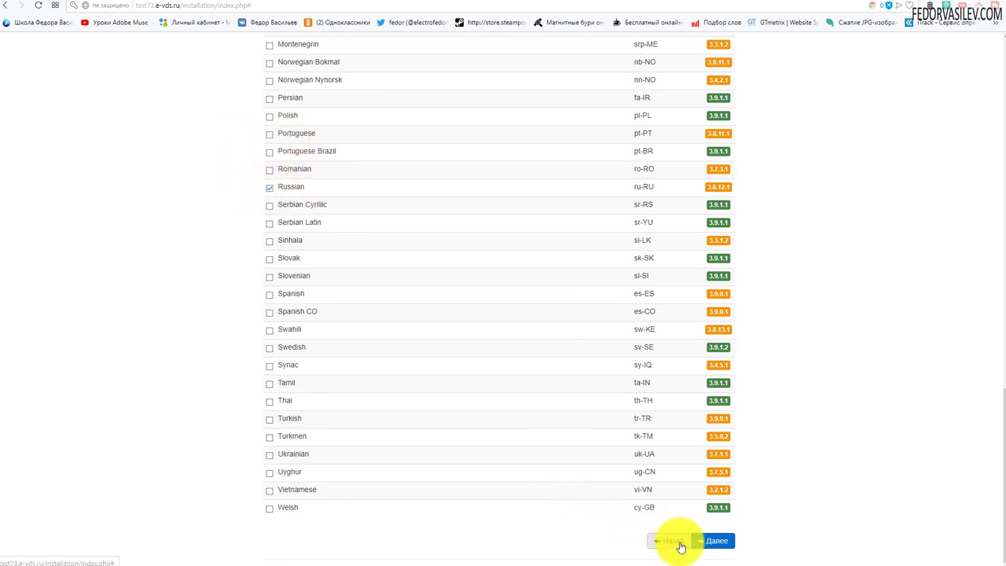
pyautogui.click(711, 541)
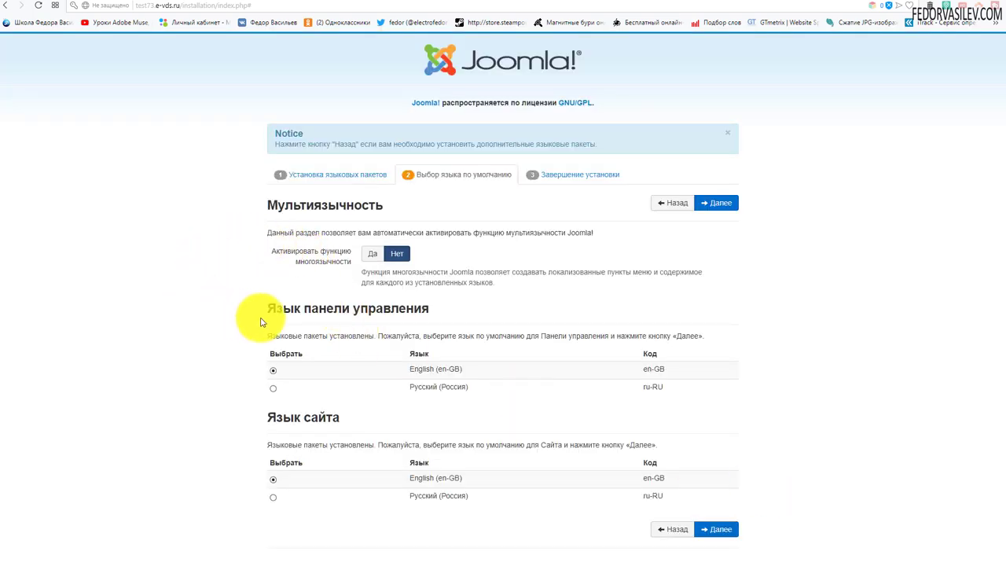
# Set Русский (Россия) as the default control panel and site language
pyautogui.click(274, 389)
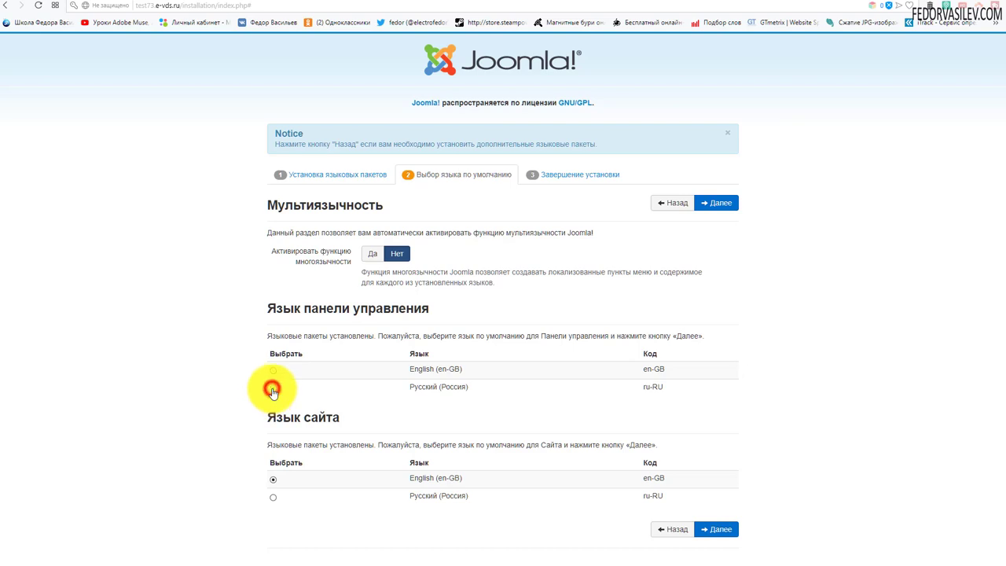
pyautogui.click(274, 498)
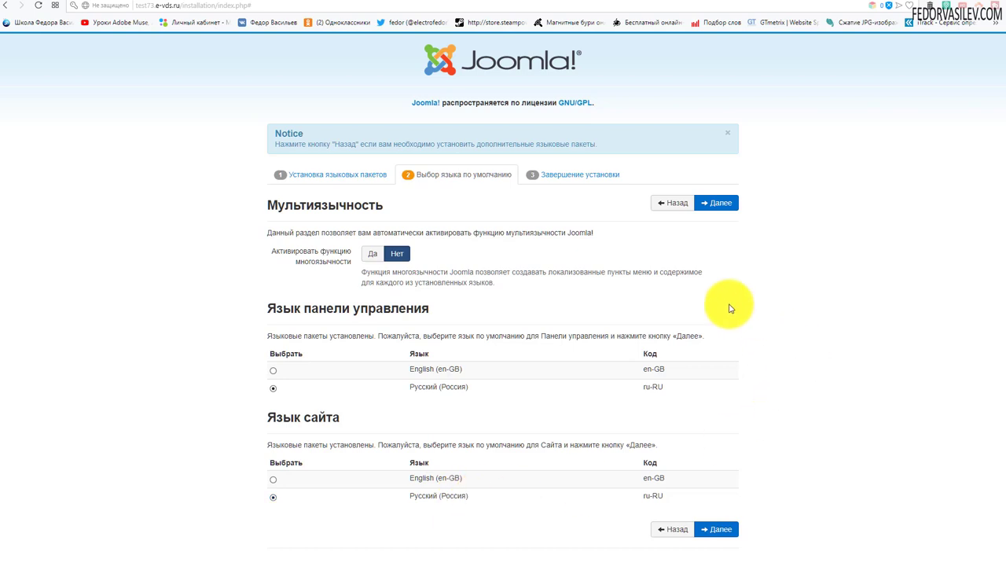
pyautogui.click(716, 203)
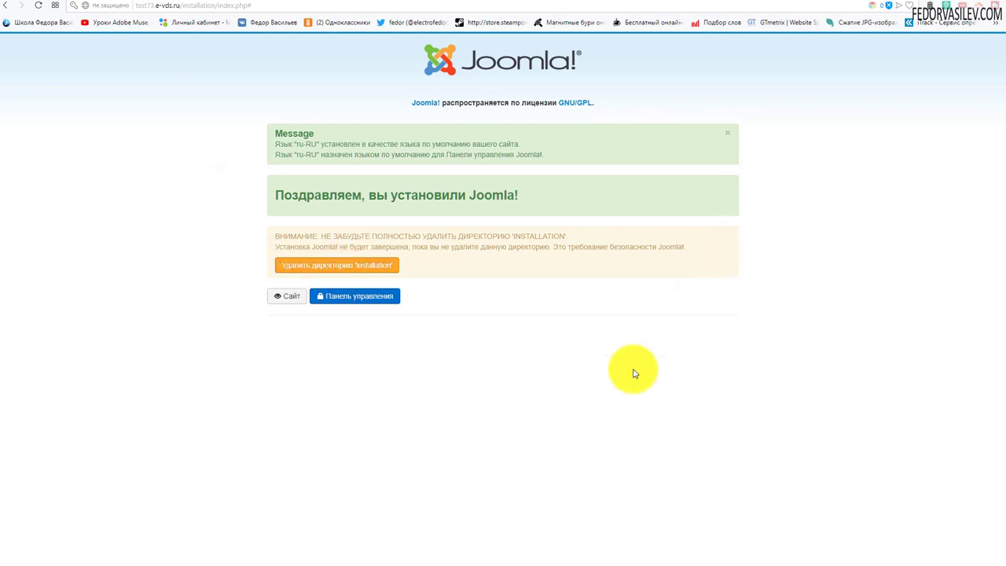
# Delete the 'installation' directory and go to the administrator login page
pyautogui.click(299, 270)
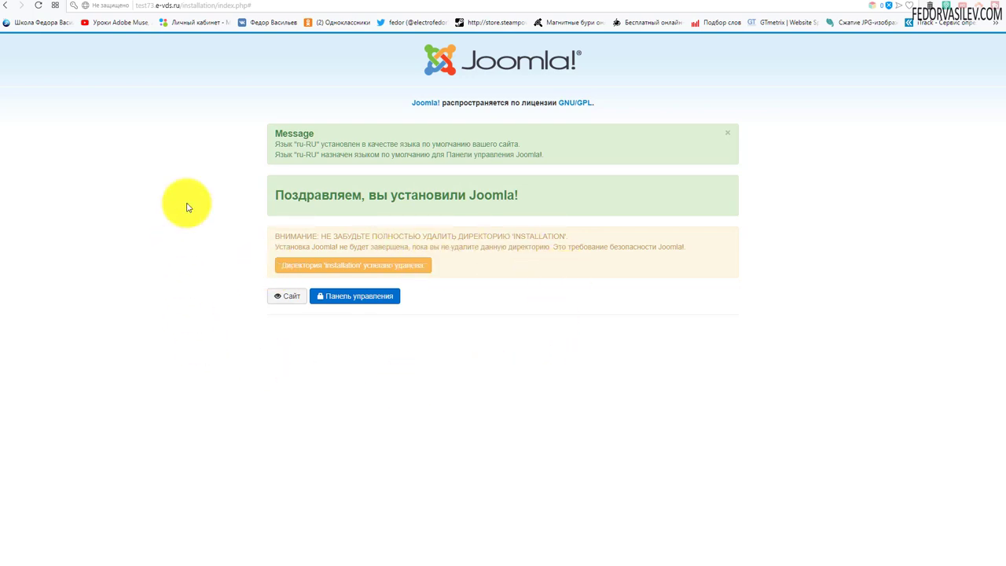
pyautogui.click(338, 296)
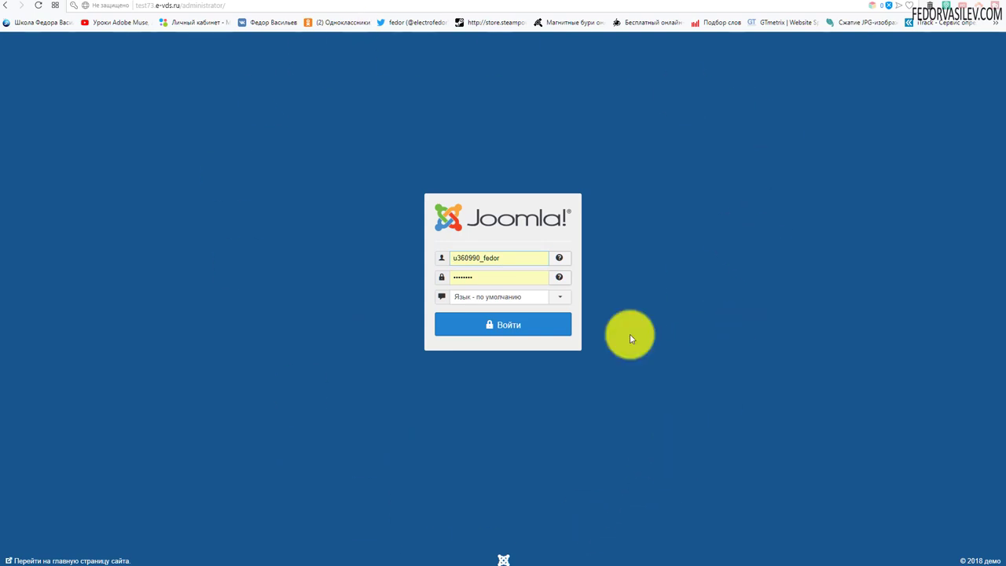
# Log in to the Joomla administrator area as admin with the account password
pyautogui.doubleClick(504, 257)
pyautogui.write('admin')
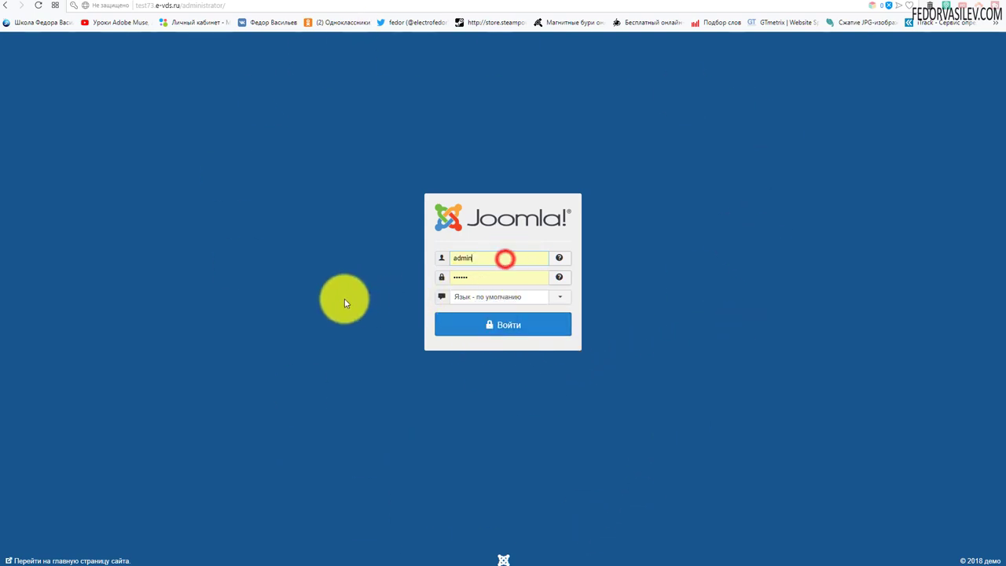
pyautogui.doubleClick(488, 275)
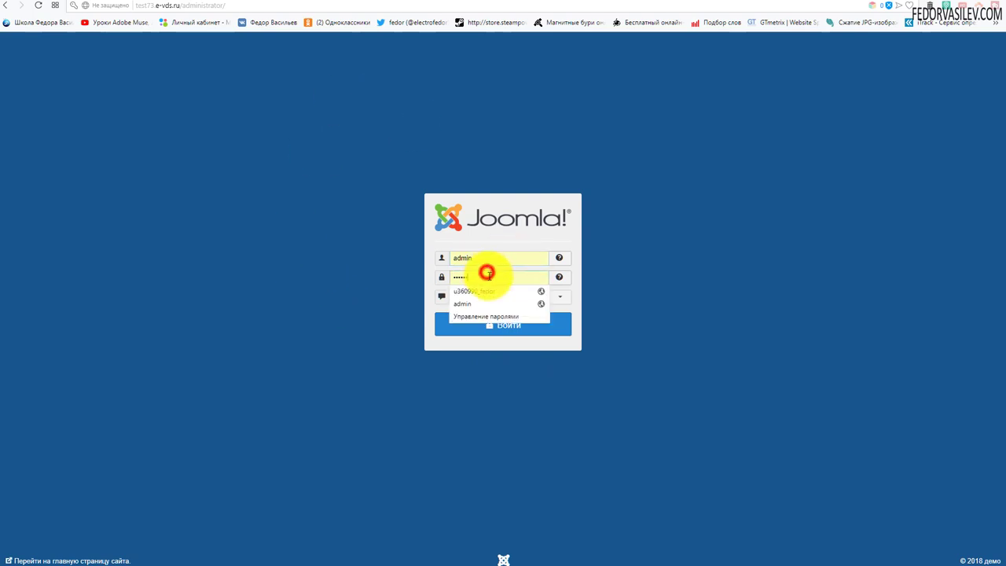
pyautogui.write('1')
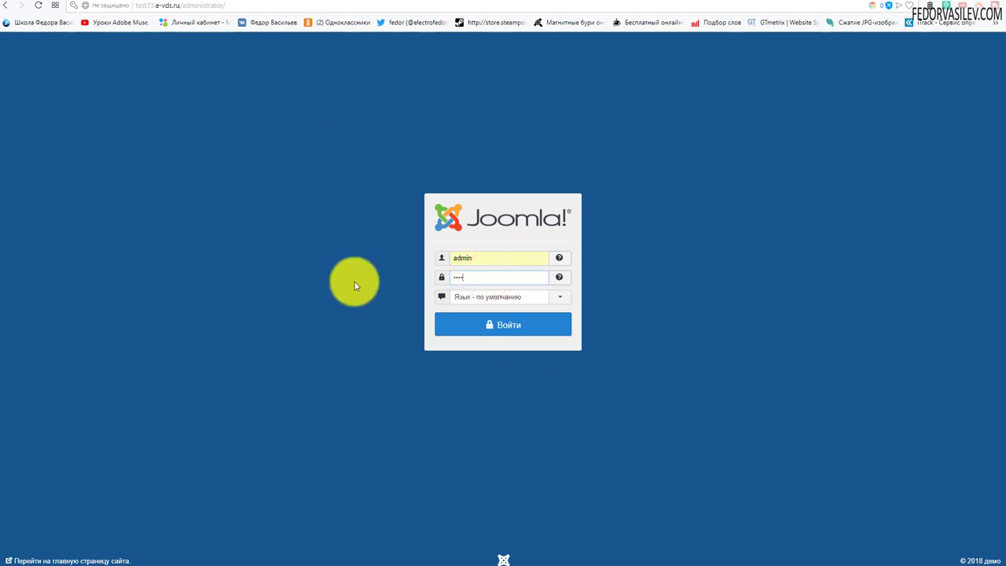
pyautogui.click(506, 325)
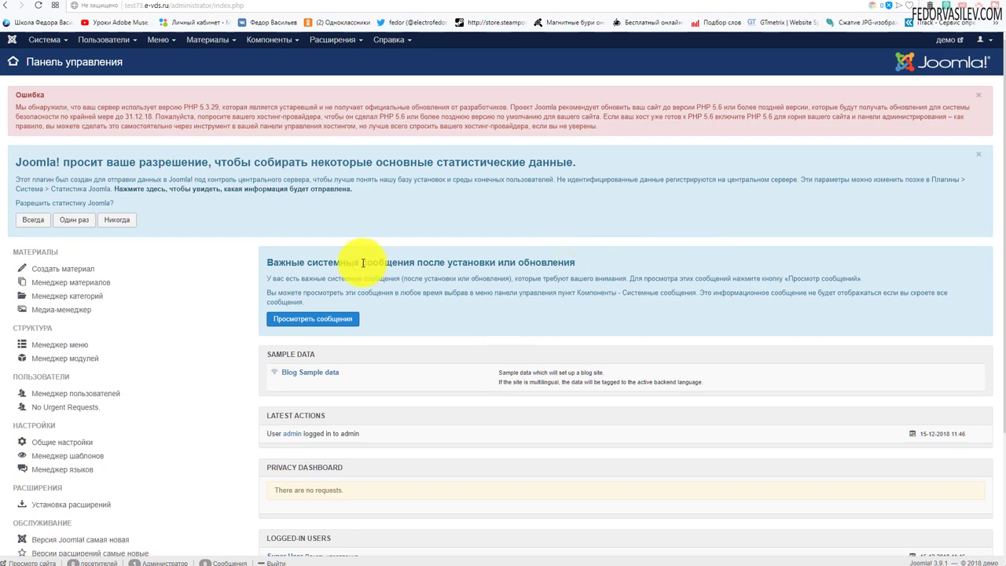
# Choose «Никогда» to permanently decline sending usage statistics
pyautogui.click(116, 220)
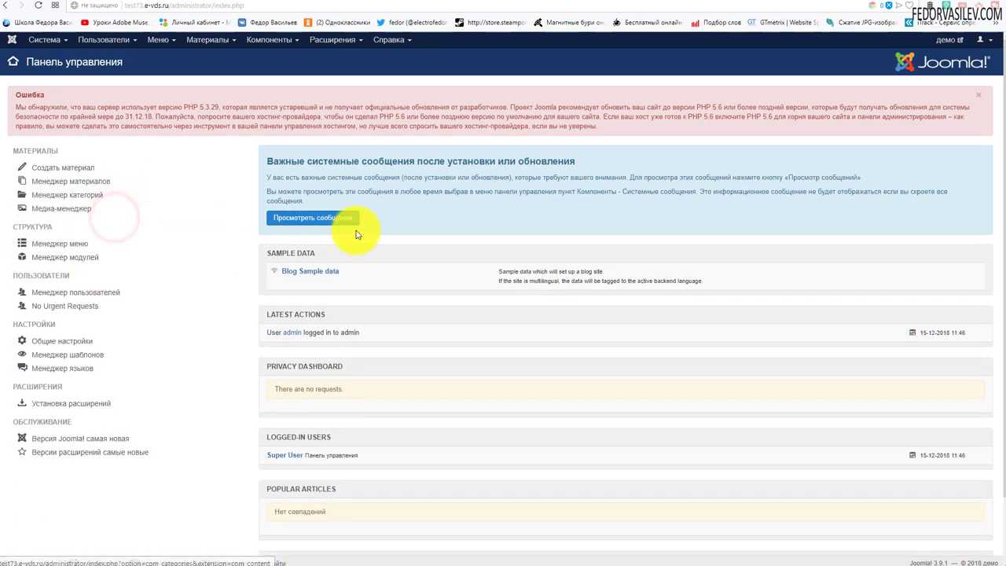
pyautogui.scroll(-1, 836, 202)
pyautogui.scroll(1, 533, 206)
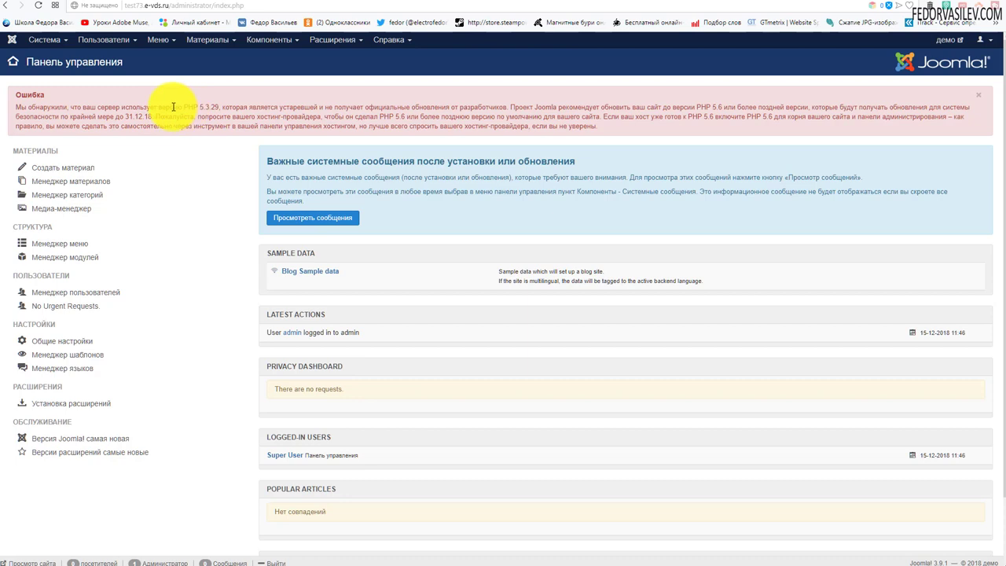
# Highlight the outdated PHP 5.3.29 version in the warning, then return to ISPmanager
pyautogui.moveTo(173, 106); pyautogui.dragTo(222, 108)
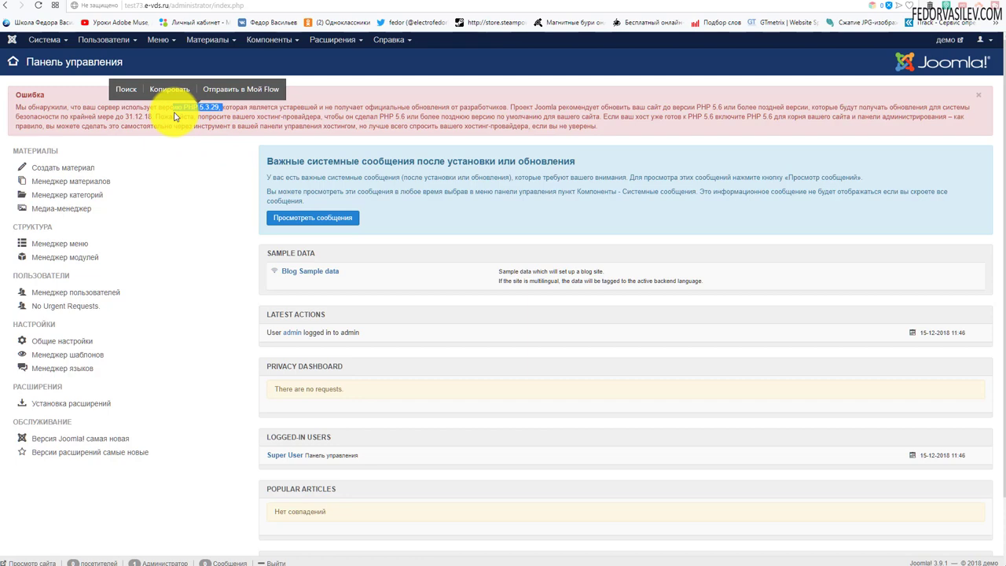
pyautogui.scroll(-2, 621, 219)
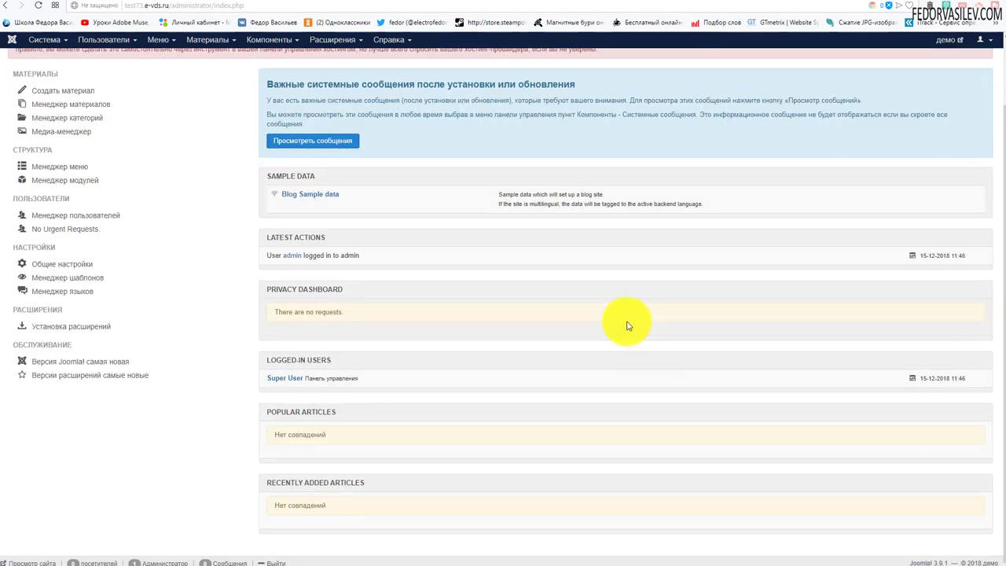
pyautogui.scroll(2, 348, 308)
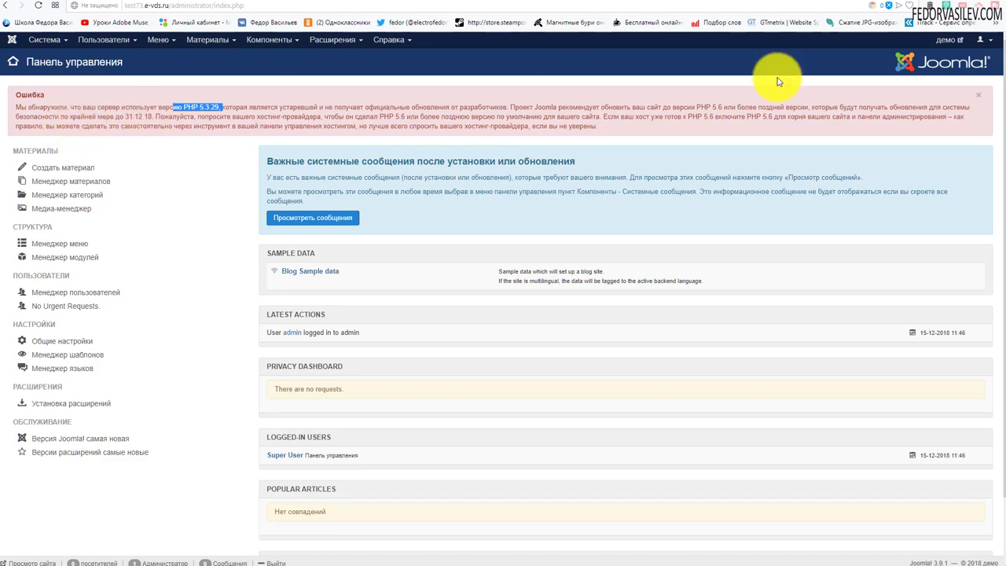
pyautogui.click(841, 2)
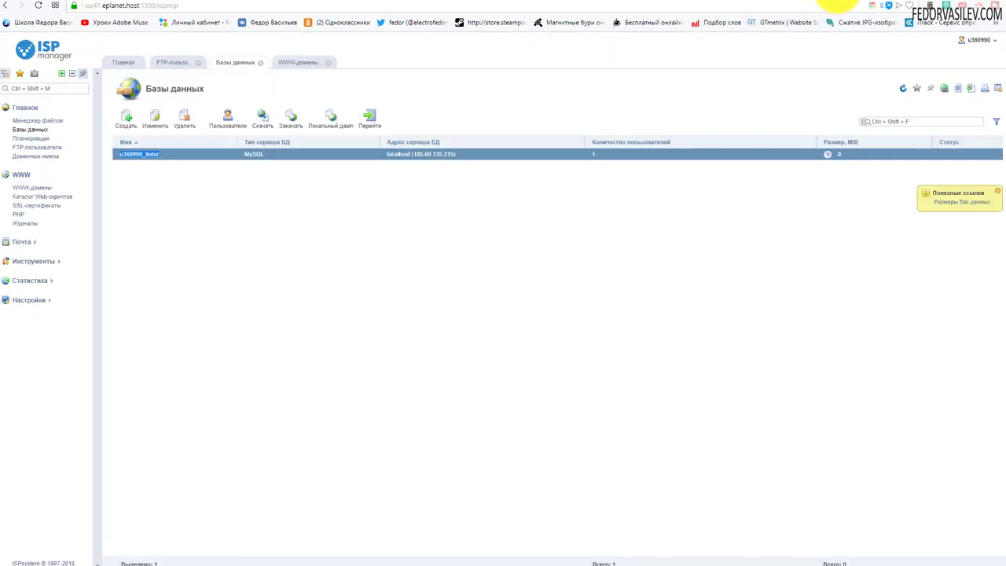
# Enable PHP 7.2.12 (alt) in CGI mode, then reload the Joomla control panel
pyautogui.click(20, 175)
pyautogui.click(20, 176)
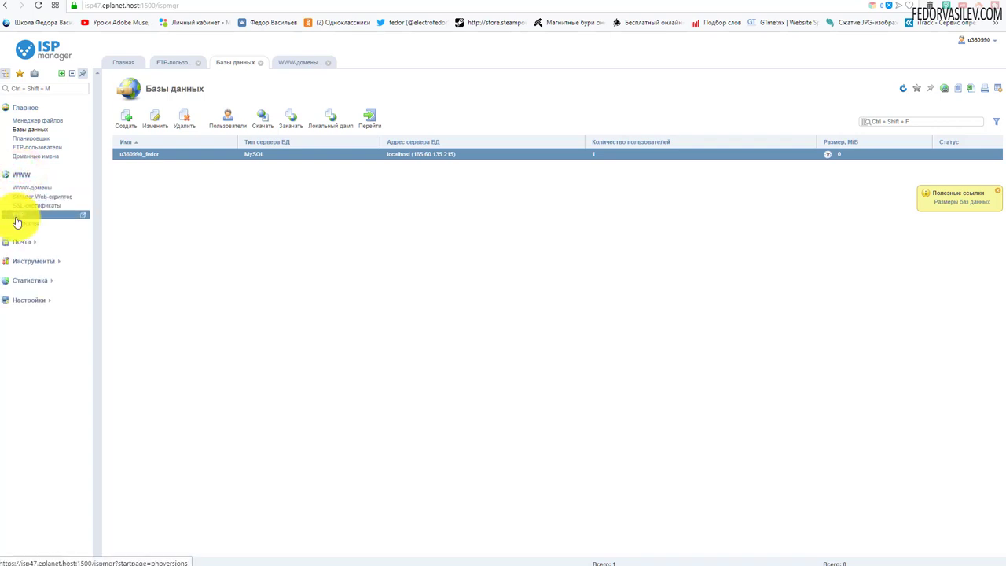
pyautogui.click(17, 217)
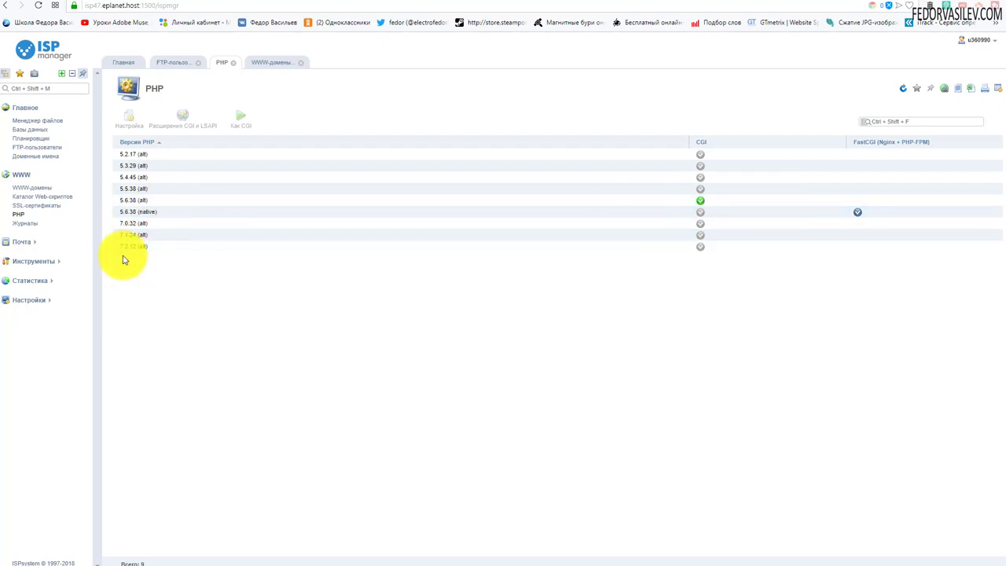
pyautogui.click(700, 247)
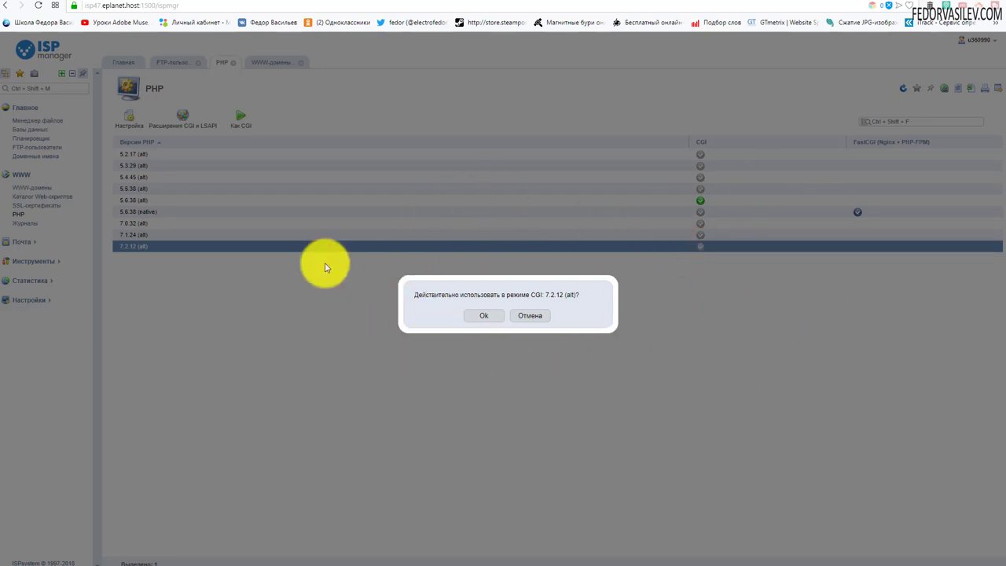
pyautogui.click(482, 316)
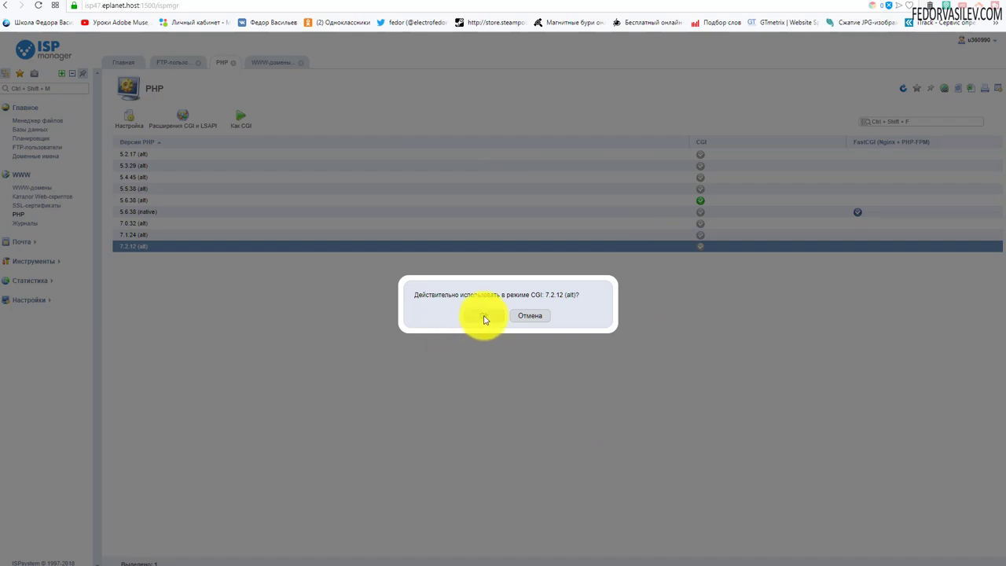
pyautogui.click(484, 317)
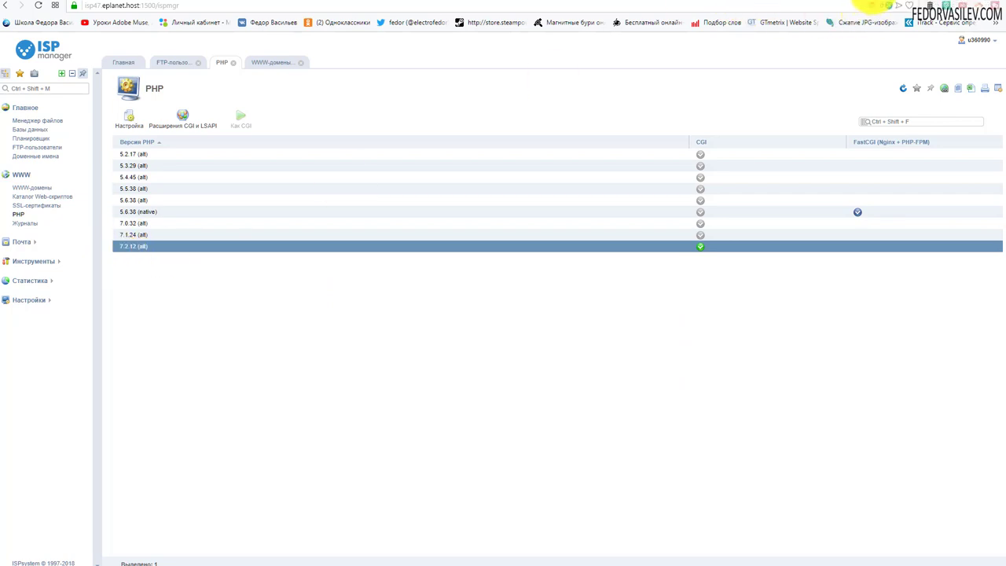
pyautogui.click(874, 5)
pyautogui.click(37, 6)
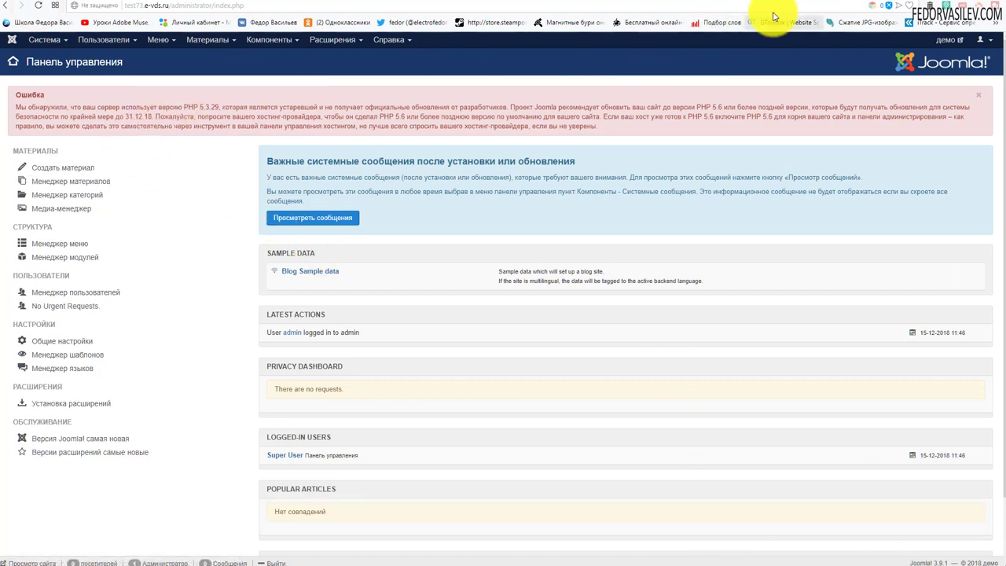
# Open the test73.e-vds.ru web domain's settings in ISPmanager
pyautogui.click(831, 6)
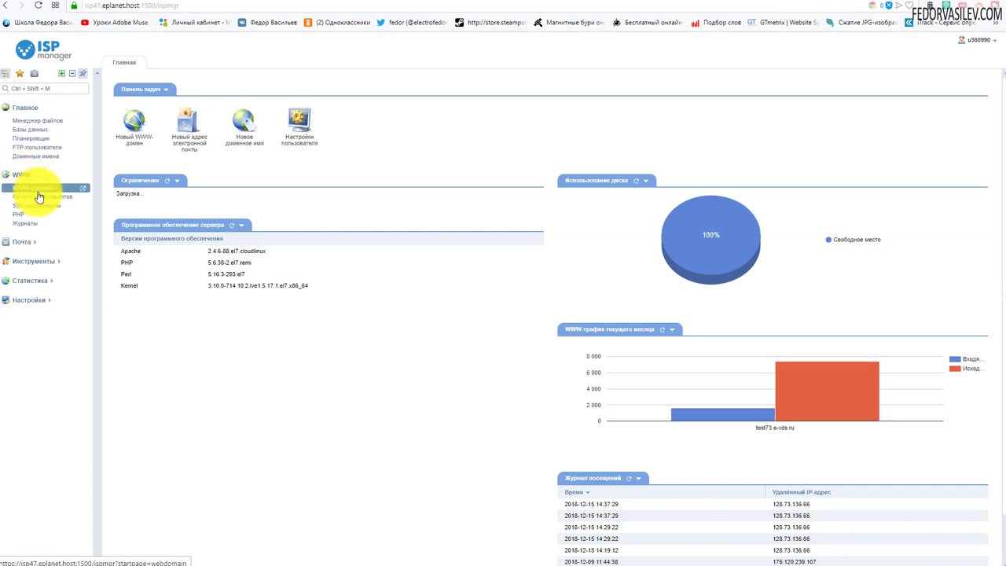
pyautogui.click(39, 194)
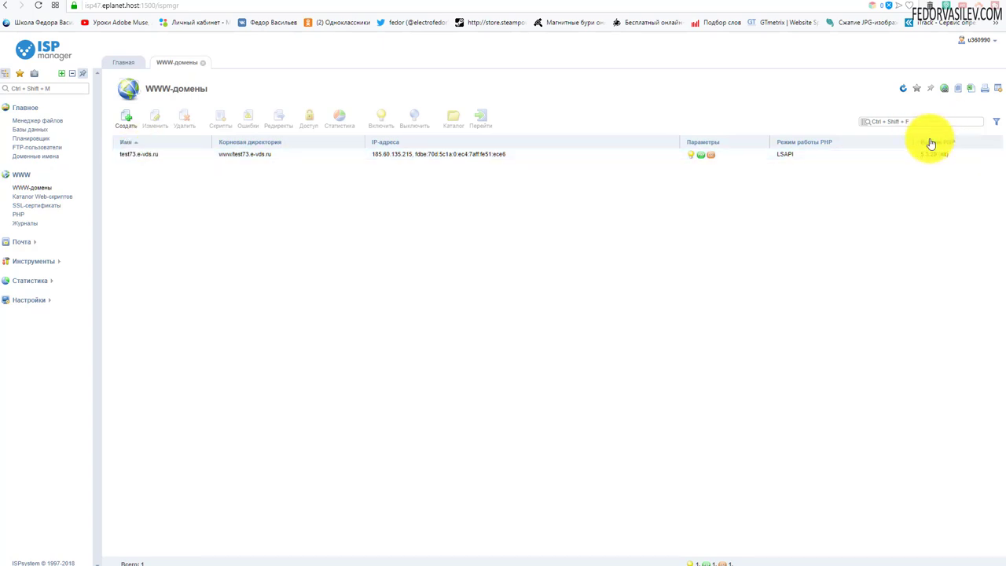
pyautogui.doubleClick(126, 154)
# Set the domain's PHP version to 7.2.12 (alt) under LSAPI, save, and return to Joomla
pyautogui.scroll(-1, 456, 267)
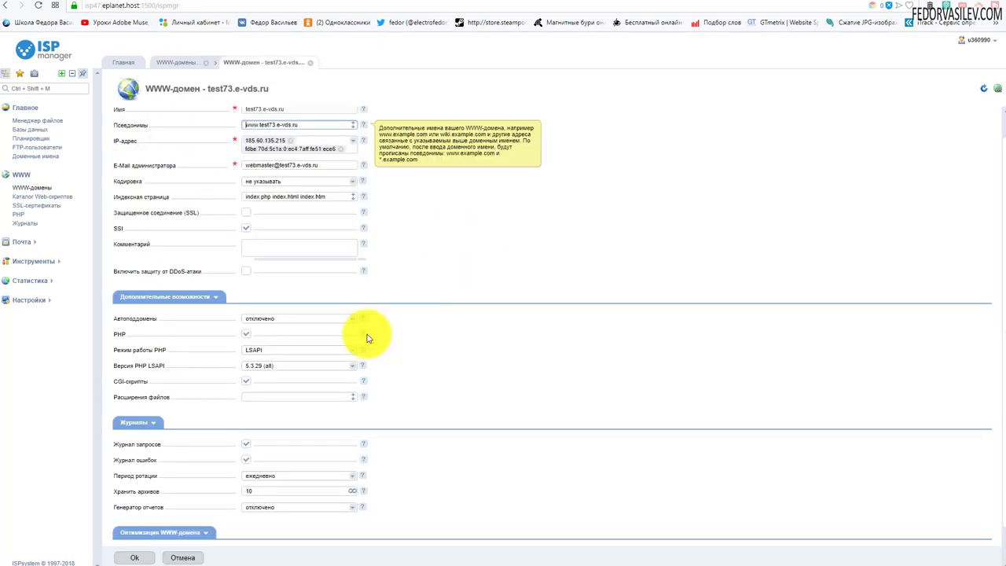
pyautogui.click(279, 366)
pyautogui.click(267, 433)
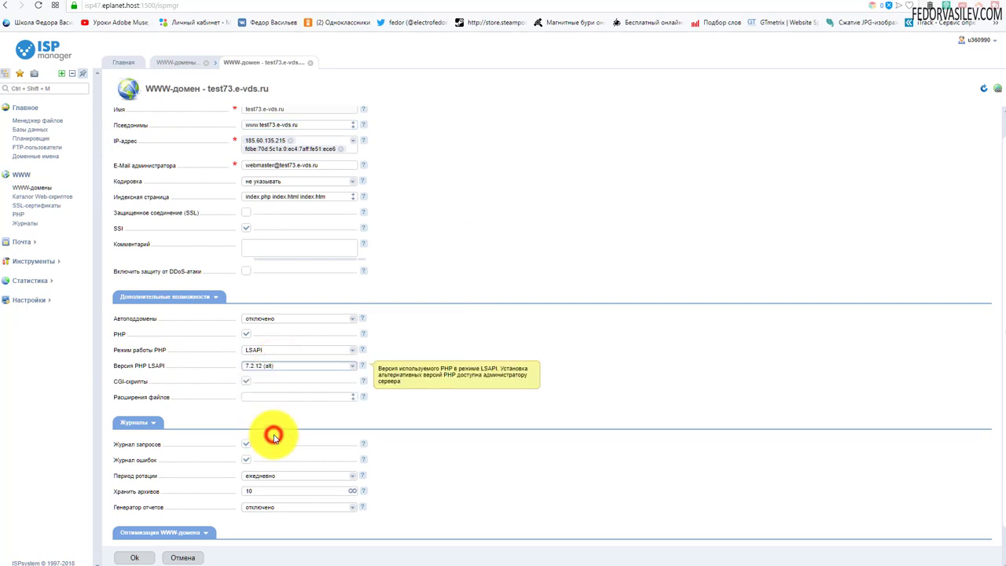
pyautogui.click(352, 350)
pyautogui.click(352, 349)
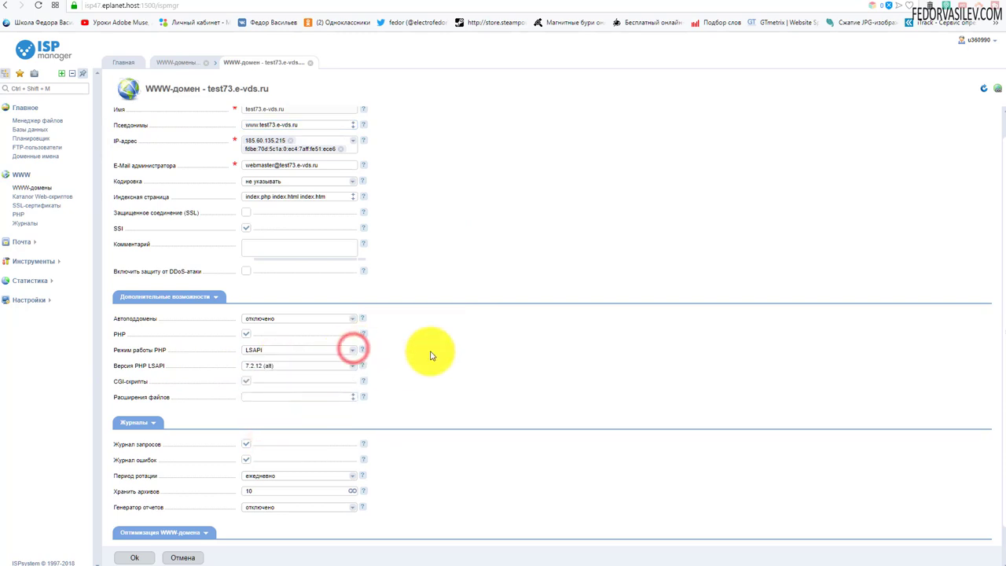
pyautogui.scroll(-1, 429, 352)
pyautogui.click(135, 557)
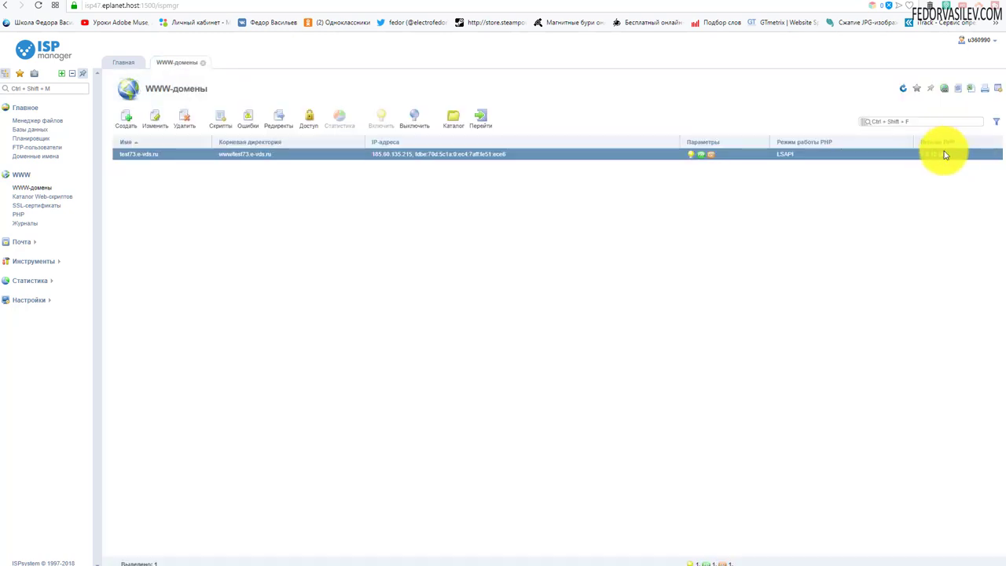
pyautogui.click(865, 4)
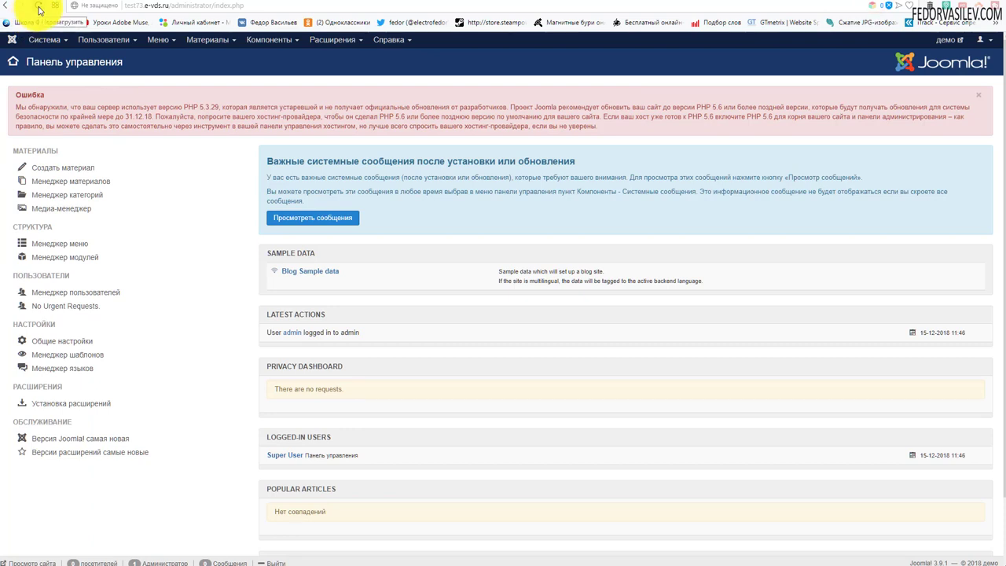
# Reload the control panel so the PHP warning clears, then open the 'демо' site front page
pyautogui.click(39, 9)
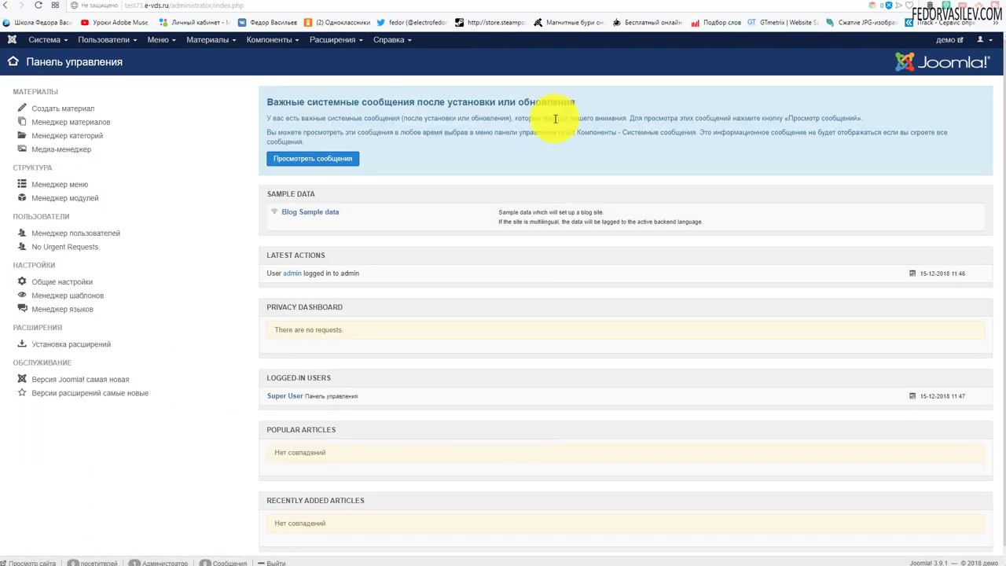
pyautogui.click(952, 46)
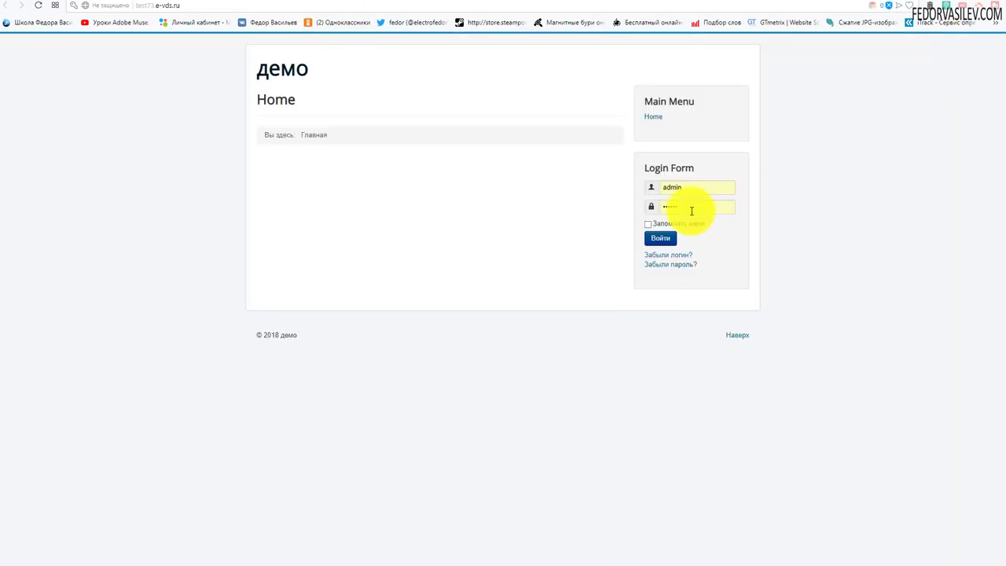